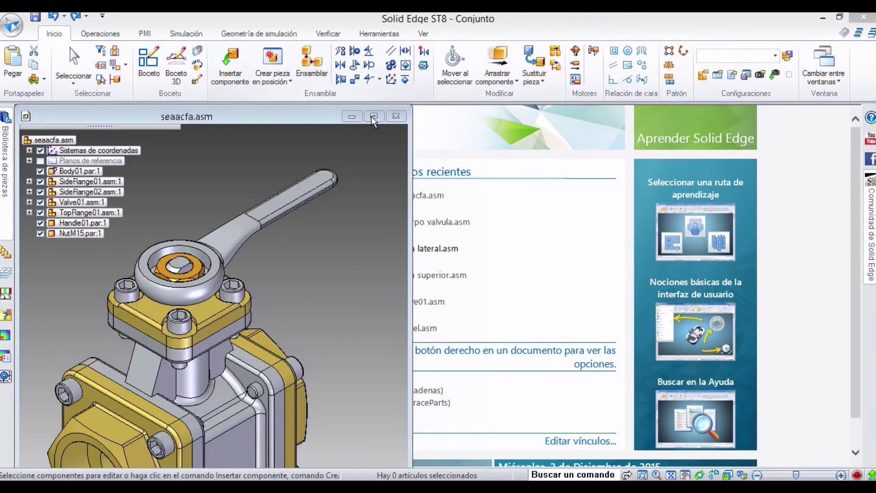
- Maximize the seaacfa.asm window and suppress the ValveAngle relationship between Valve01 and Body01
click(373, 116)
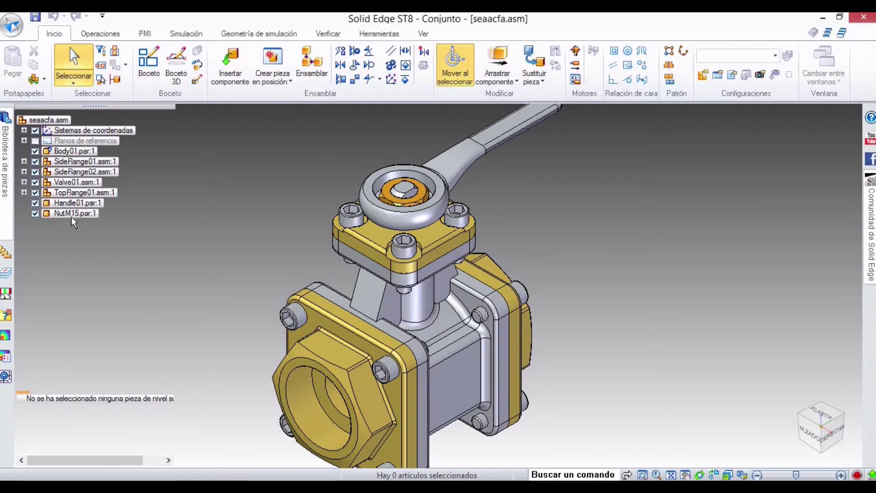
click(75, 182)
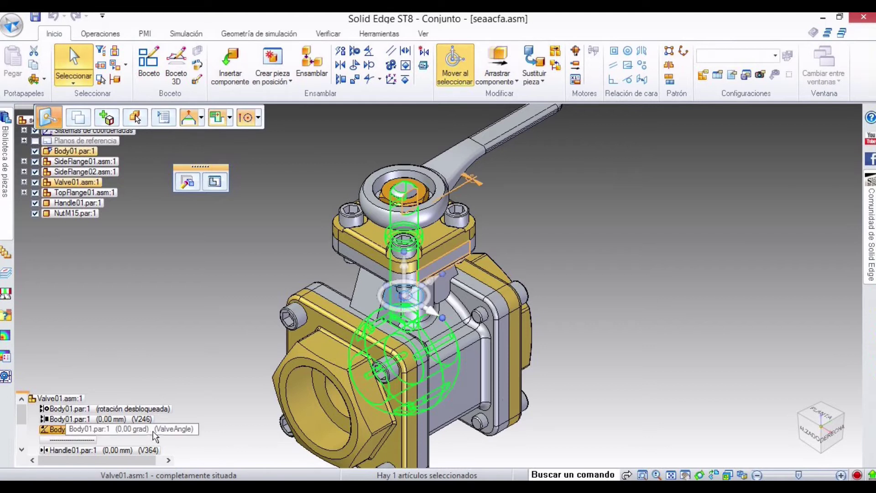
click(130, 429)
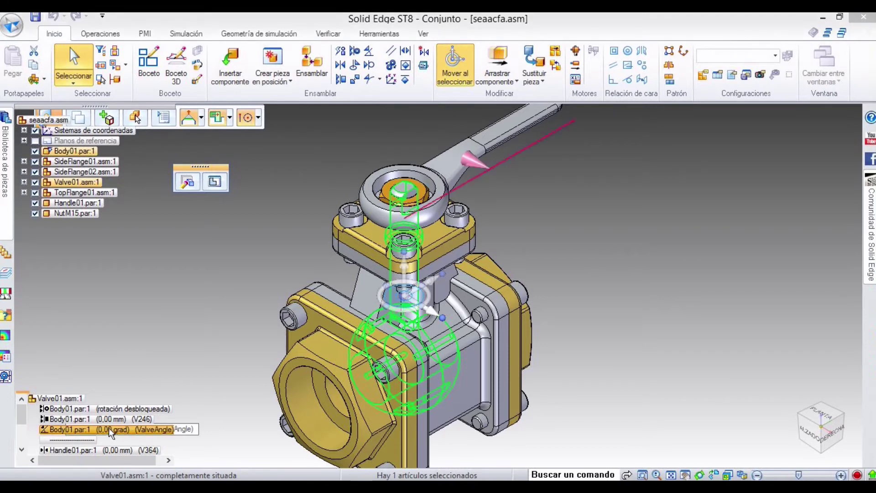
right_click(90, 428)
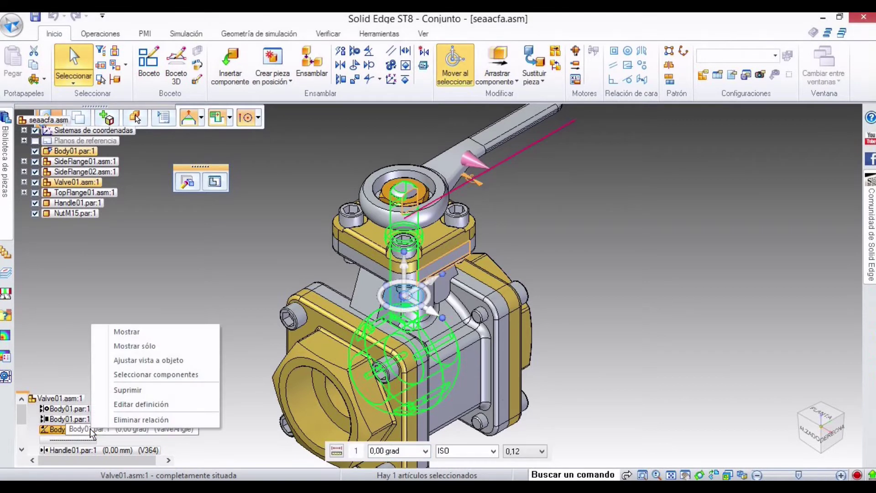
click(136, 390)
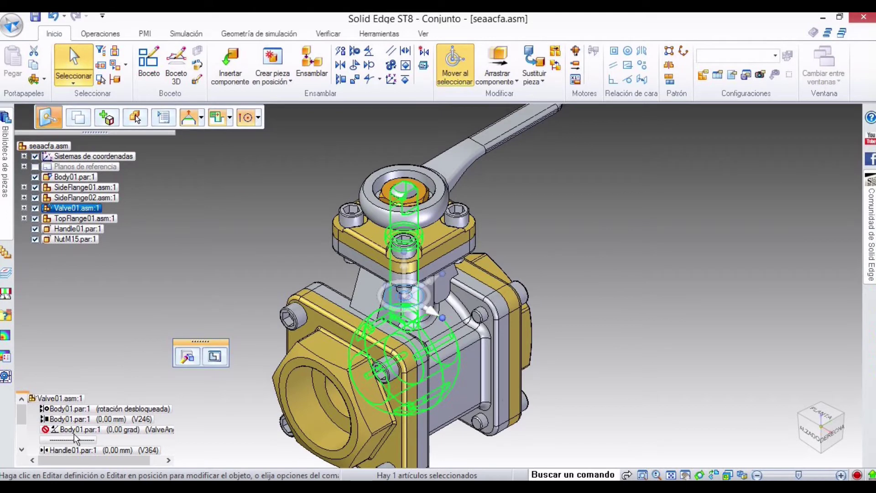
click(88, 294)
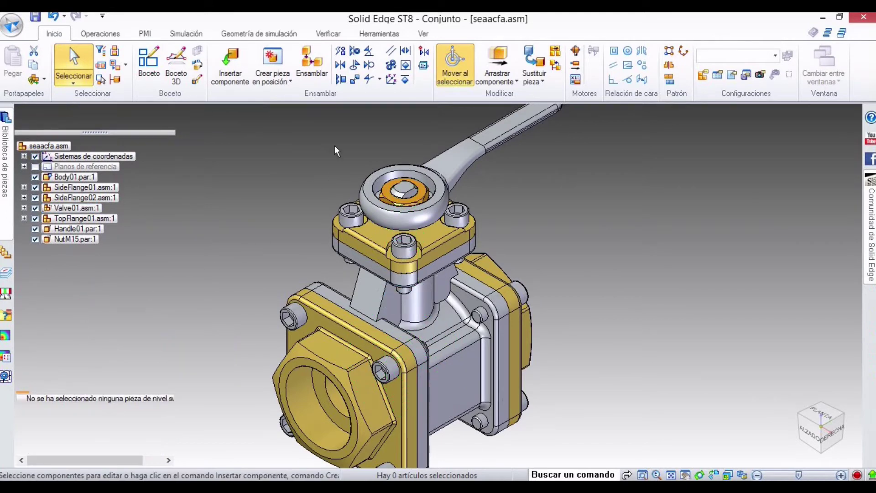
- Move the handle freely with Drag Component, with no analysis active, and leave the command
click(502, 57)
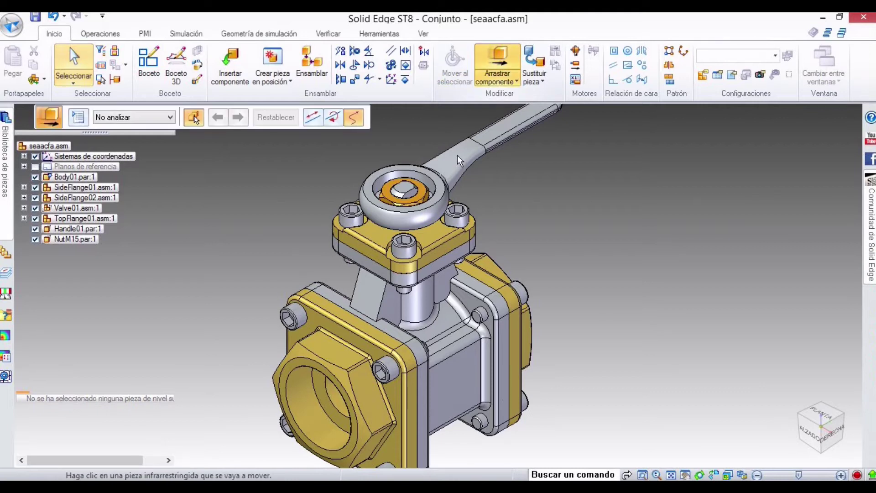
click(458, 154)
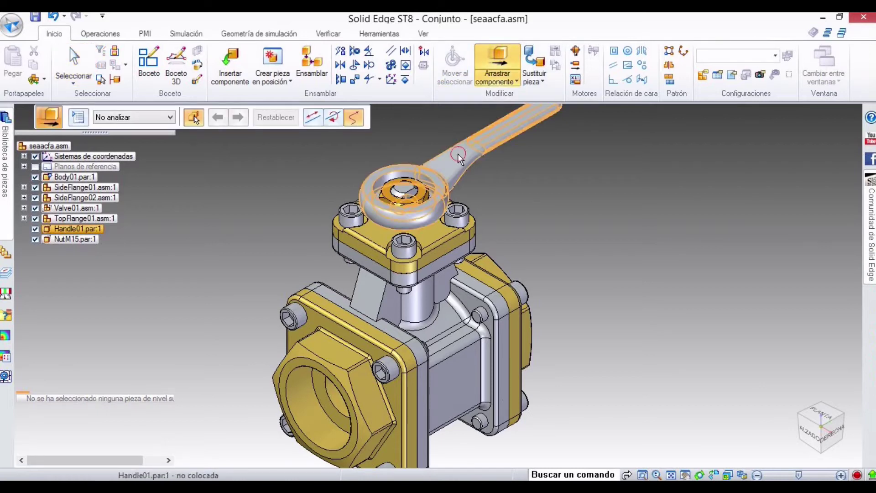
drag(465, 187, 501, 153)
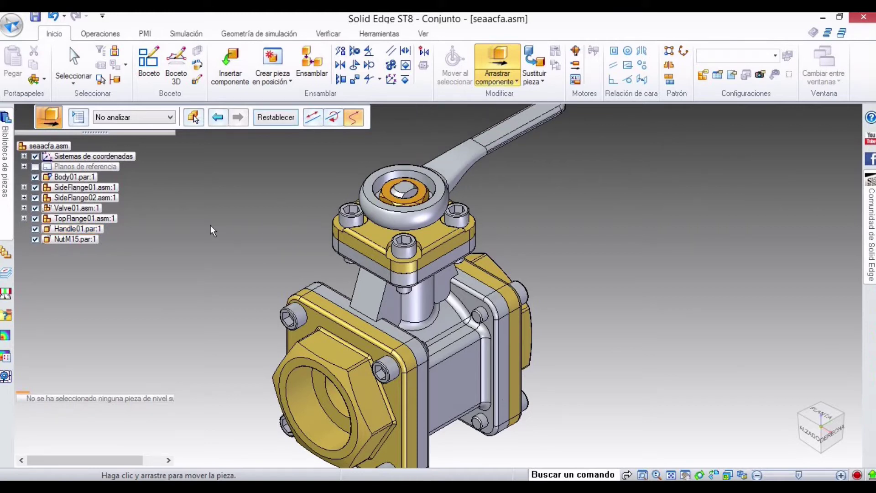
key(Escape)
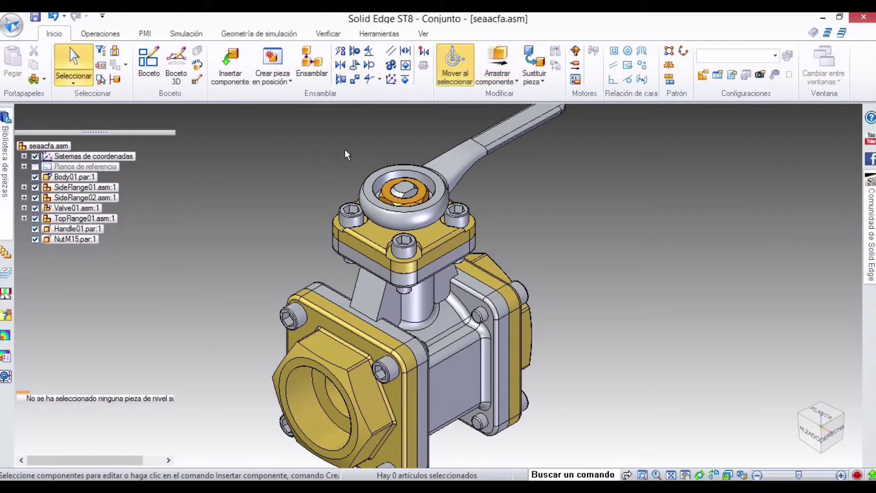
- Suppress the mate relationship V315 between NutM15 and Valve01, and clear the selection
click(421, 190)
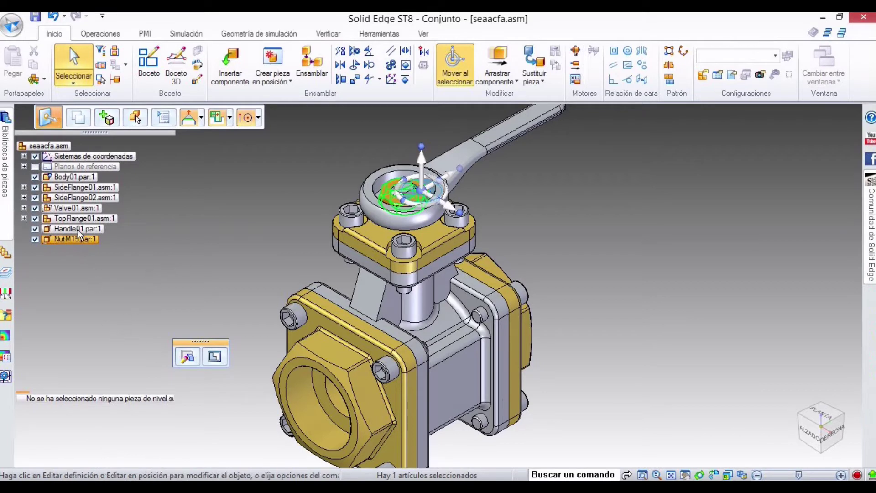
click(63, 240)
click(101, 413)
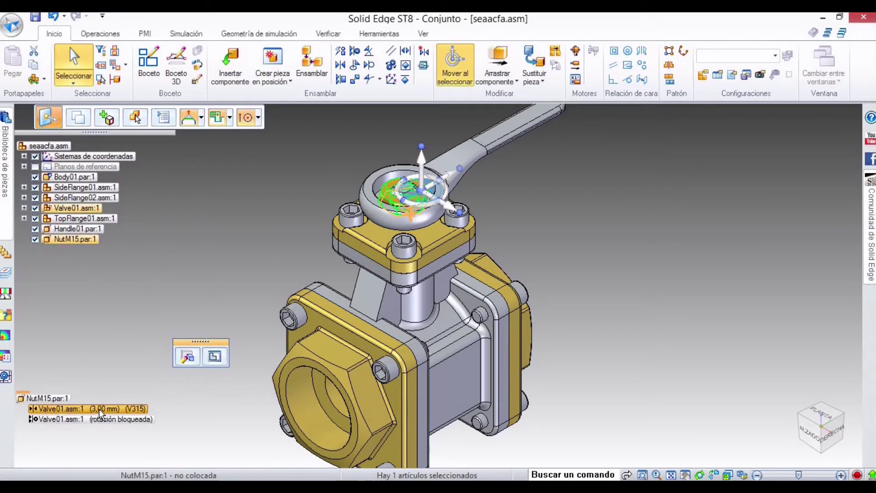
click(111, 410)
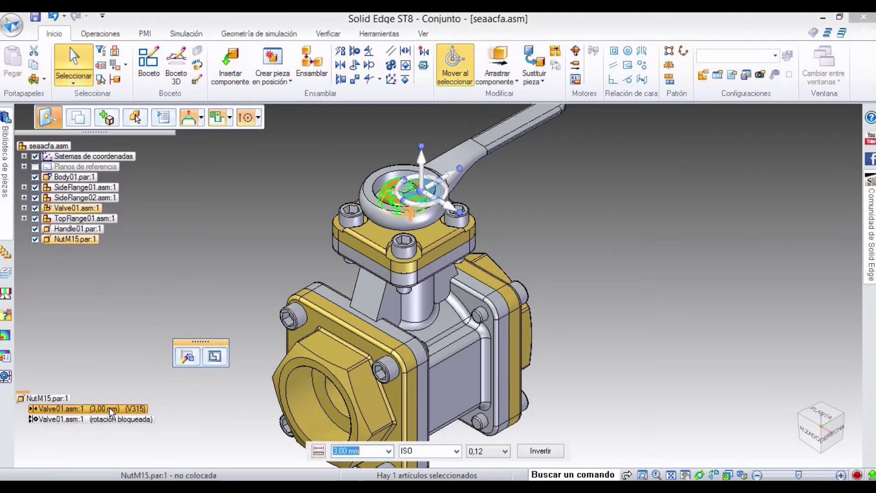
right_click(109, 406)
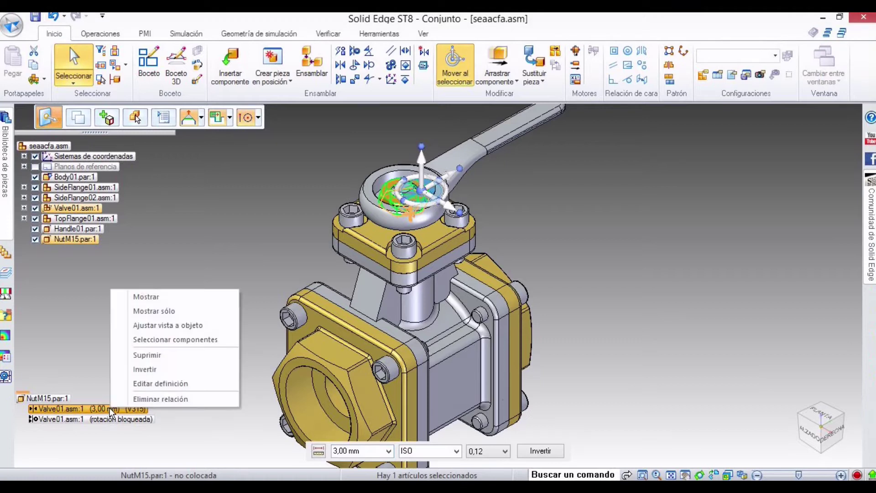
click(155, 358)
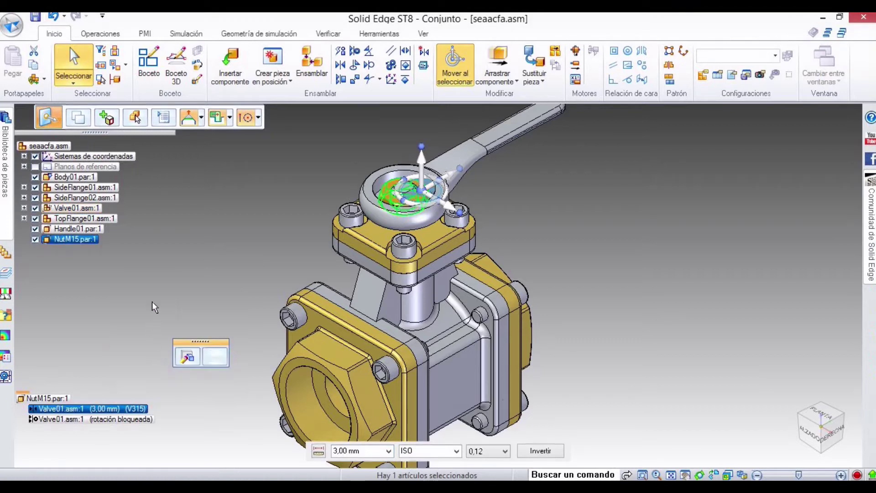
click(273, 219)
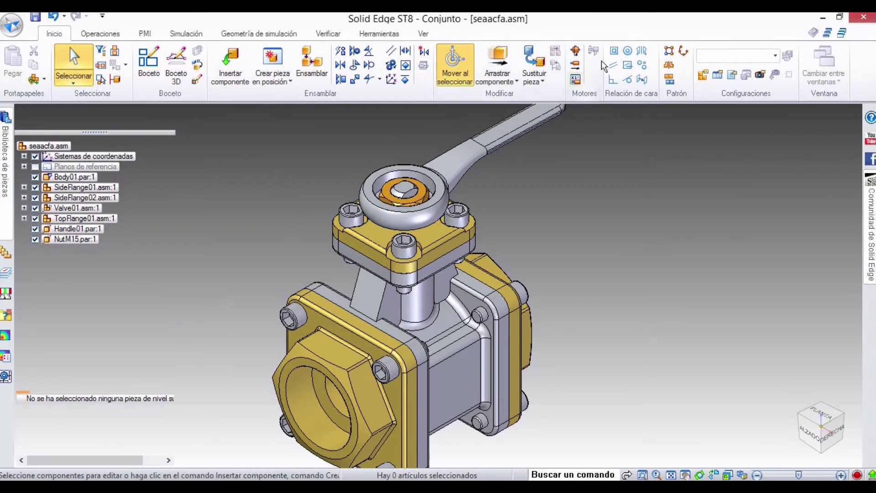
- Define a rotary motor on Handle01 about the axis of its ring, with the rotation direction reversed
click(576, 52)
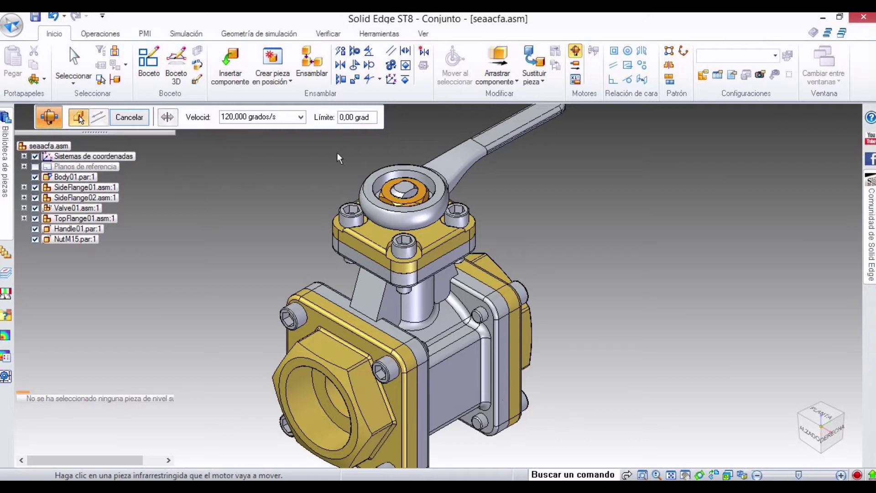
click(455, 172)
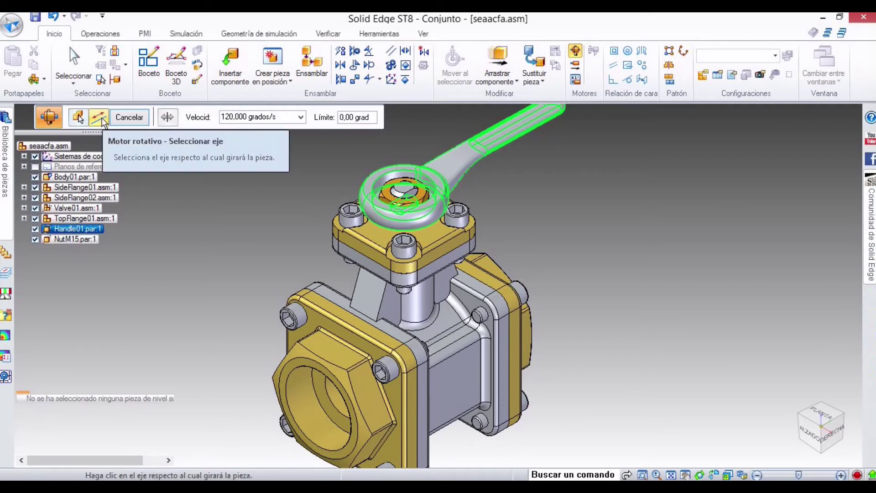
scroll(401, 176, up, 5)
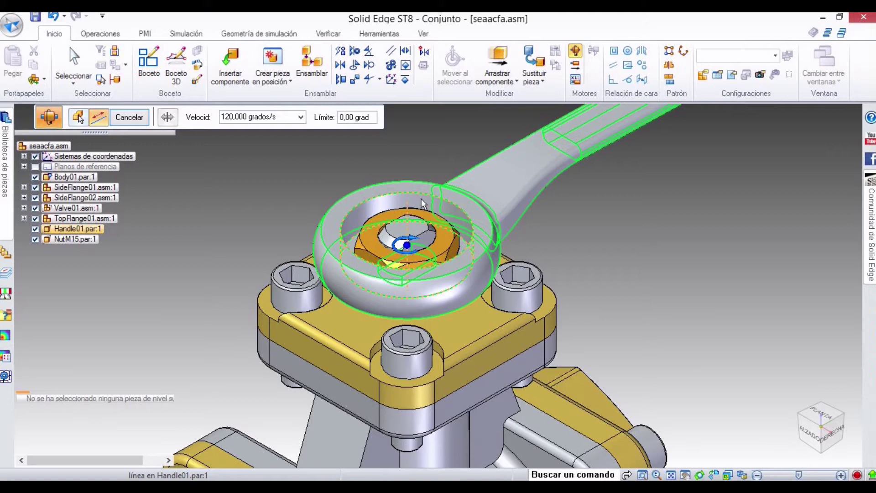
click(407, 236)
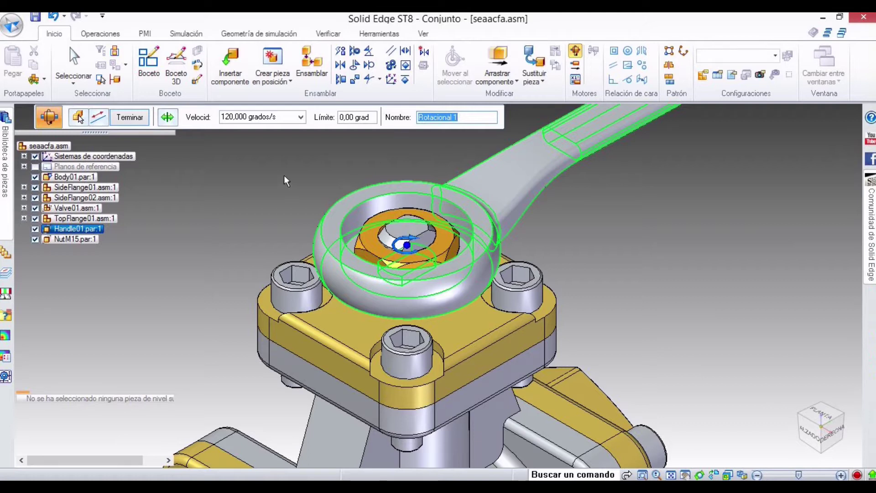
click(165, 116)
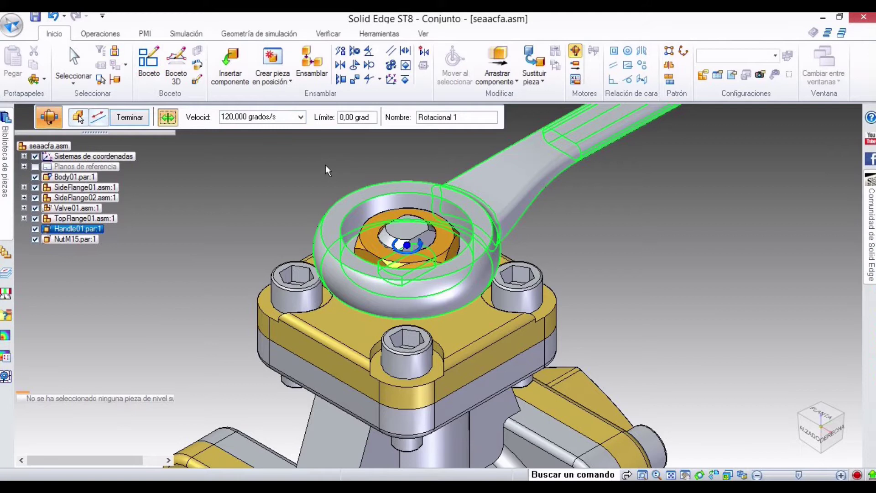
- Set the rotary motor's limit to 270 degrees, finish the motor and expand the assembly's list of motors
click(345, 118)
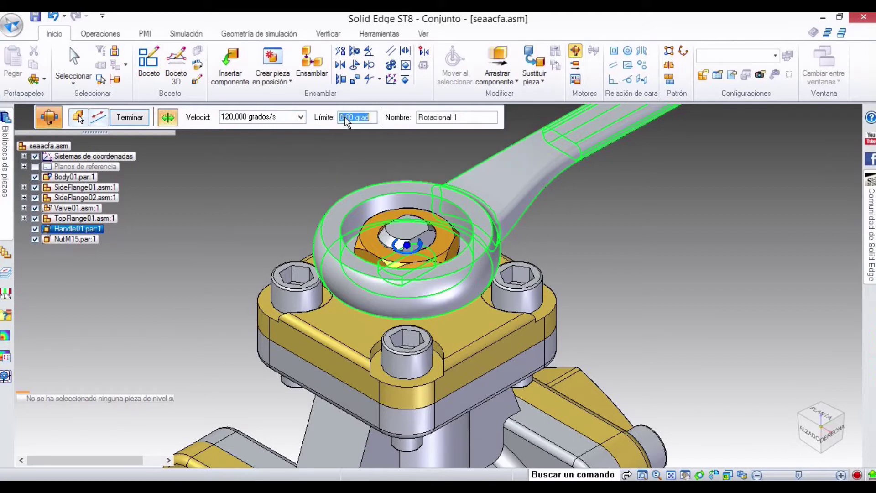
key(BackSpace)
text(270)
click(130, 117)
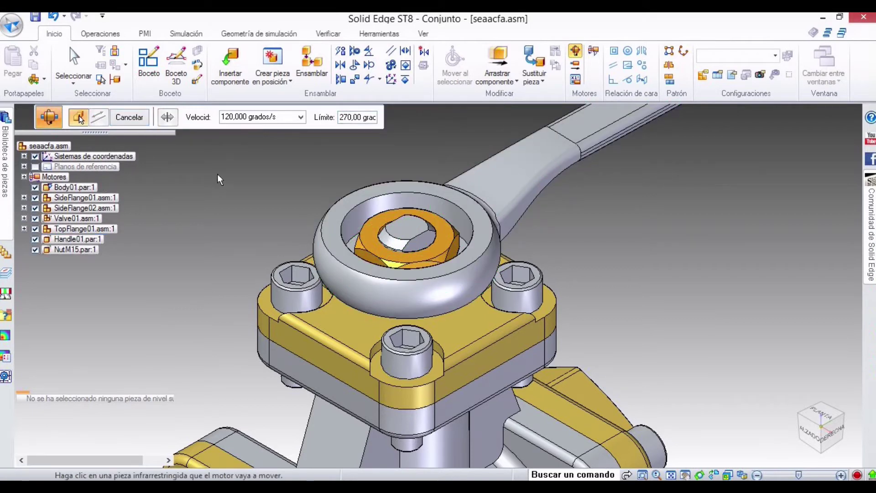
click(24, 177)
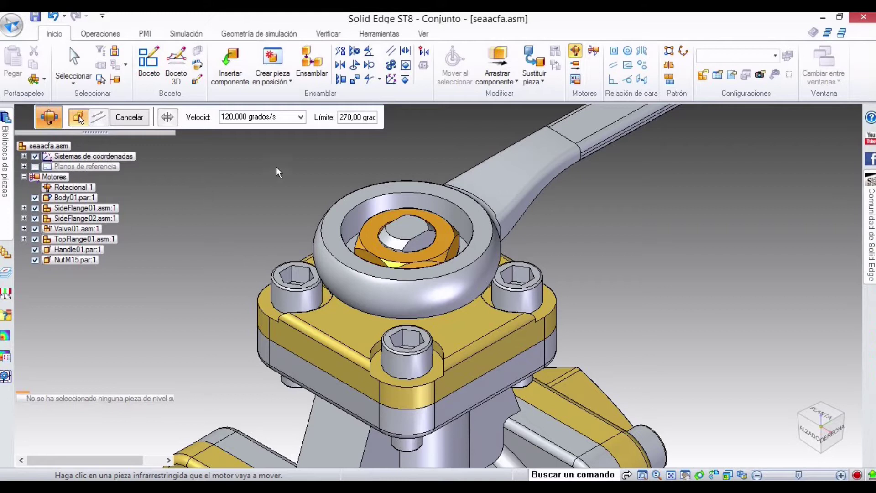
- Define a linear motor on NutM15 along its vertical axis, with the direction pointing upward
click(575, 69)
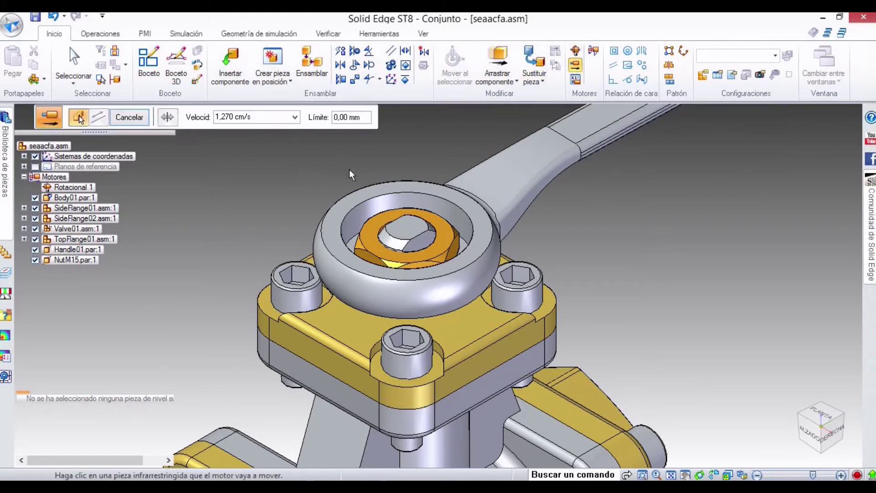
click(369, 242)
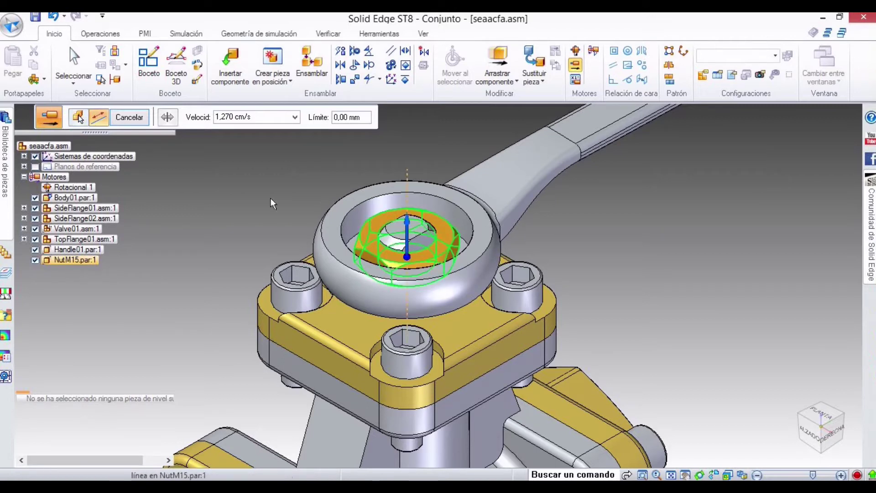
click(404, 241)
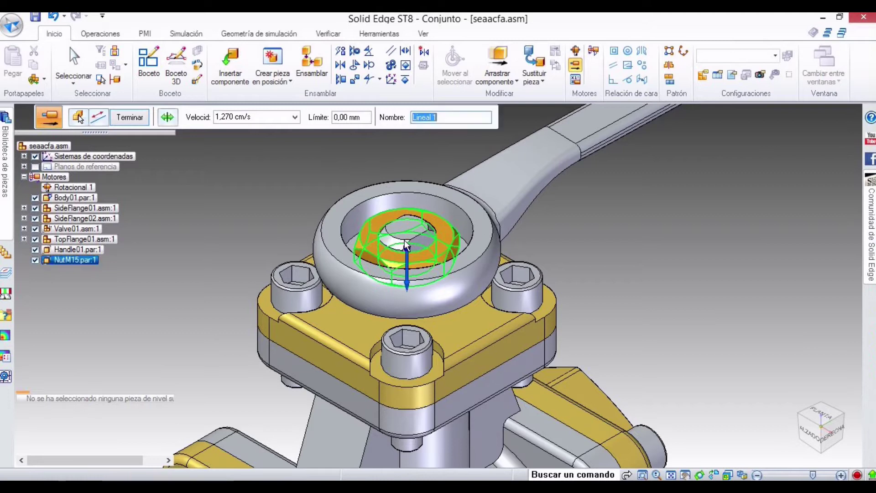
click(168, 117)
click(168, 118)
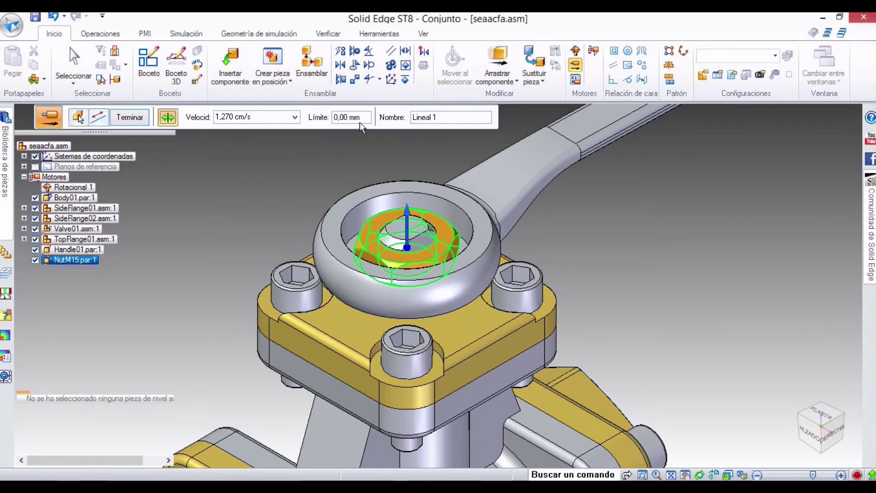
- Set the linear motor's limit to 20 mm, finish the motor and leave the command
click(337, 118)
text(20)
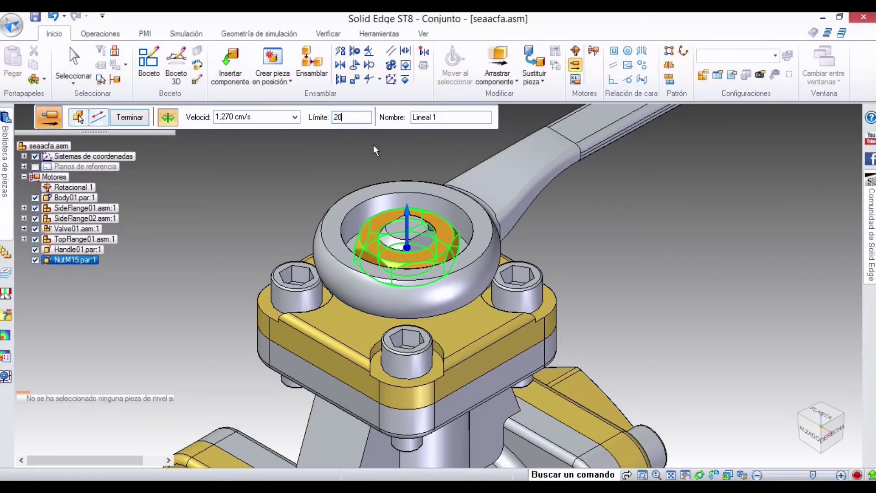
click(127, 121)
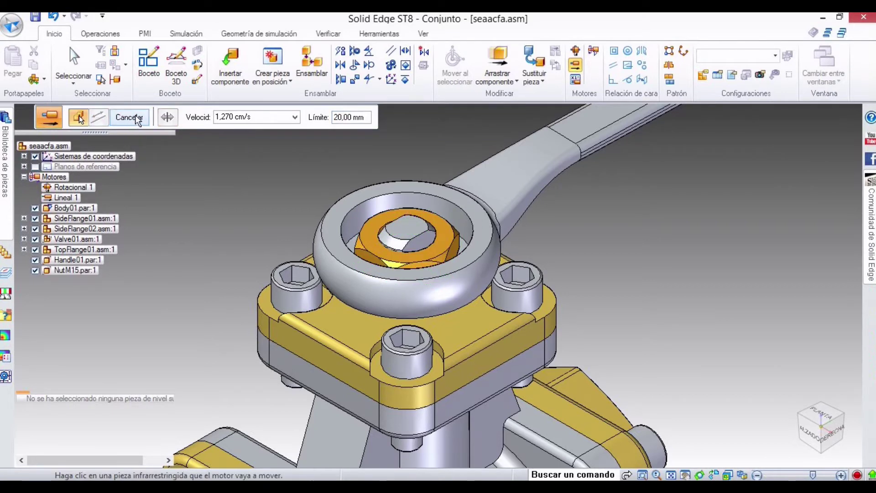
click(135, 115)
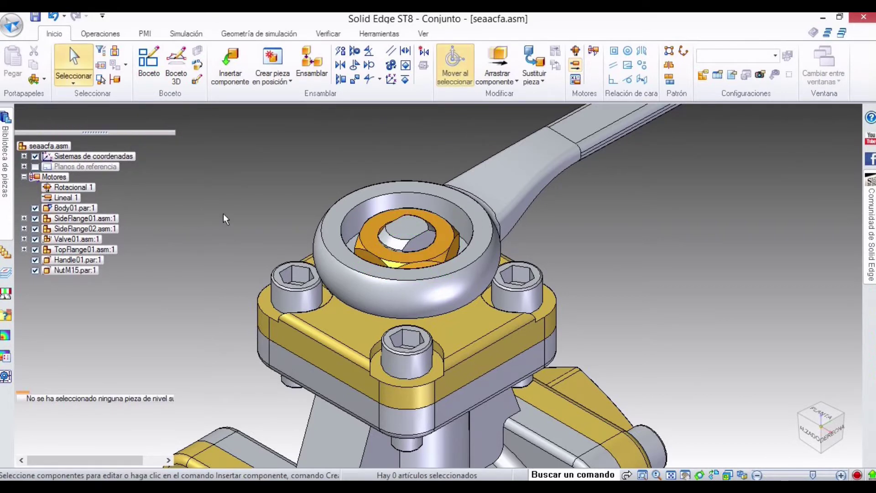
- Create a motor simulation with Lineal 1 and Rotacional 1, no analysis, and the motor limits used as duration
scroll(223, 205, down, 4)
shift+middle_drag(369, 179, 428, 194)
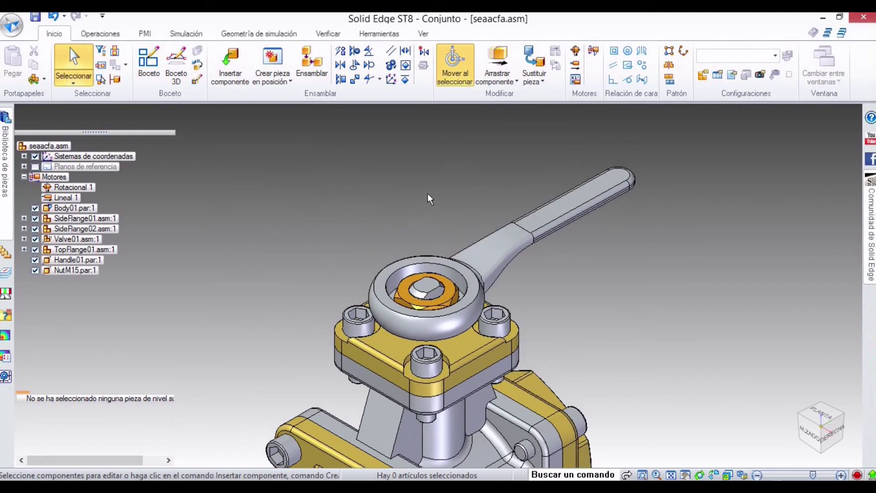
click(593, 51)
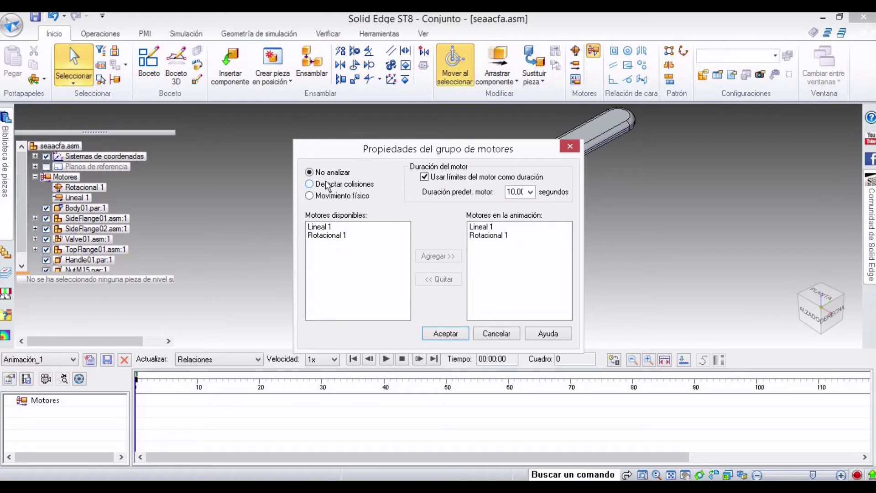
drag(408, 155, 172, 118)
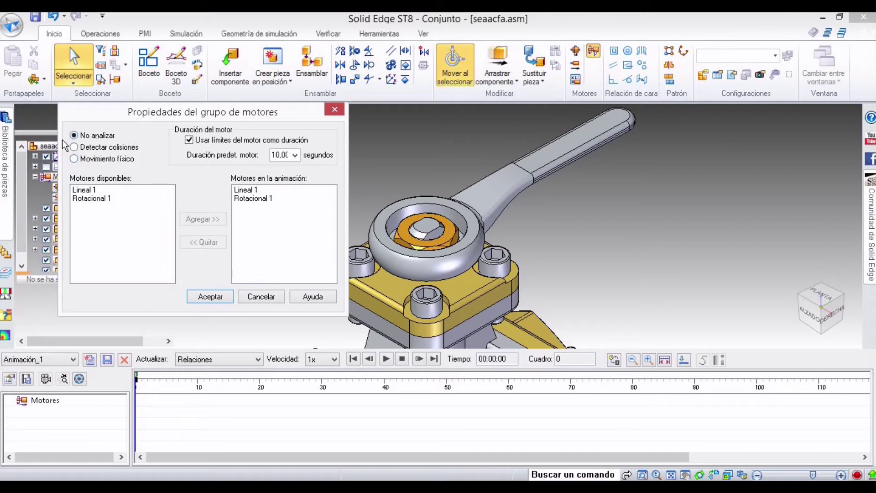
click(209, 297)
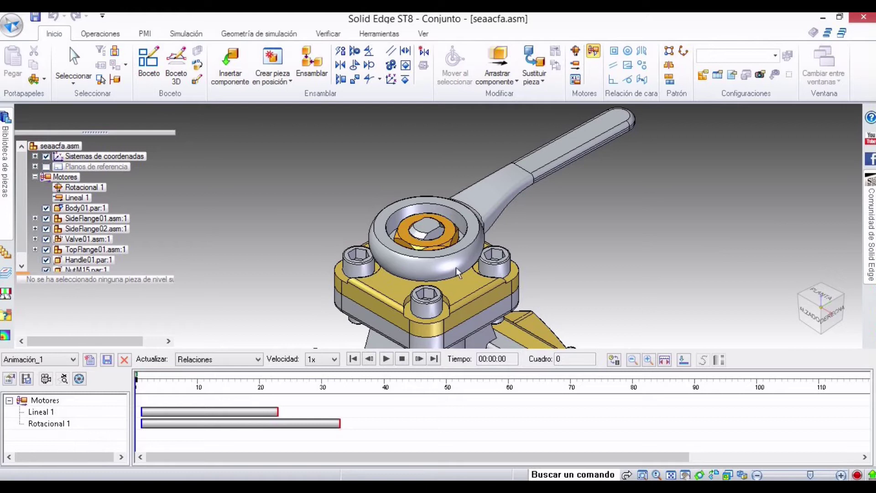
- Shift the Lineal 1 motor on the animation timeline to start at frame 33, where Rotacional 1 ends, and play the animation
click(385, 359)
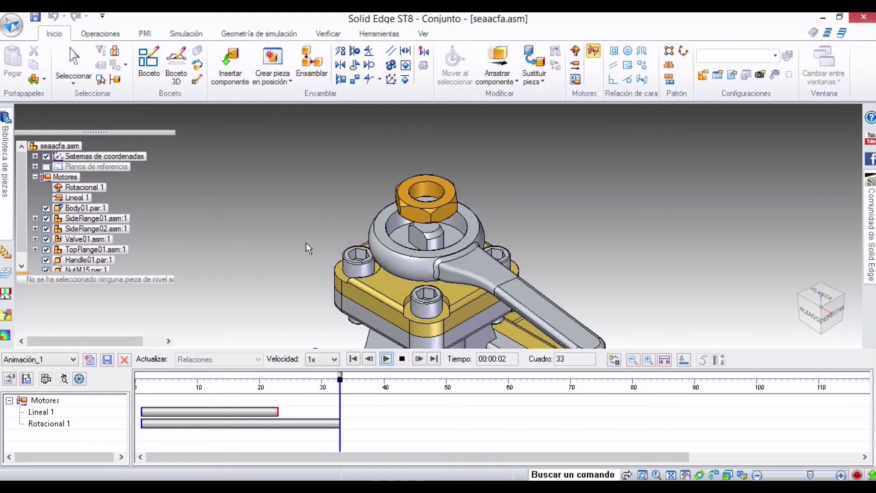
middle_drag(306, 254, 322, 206)
drag(233, 413, 342, 423)
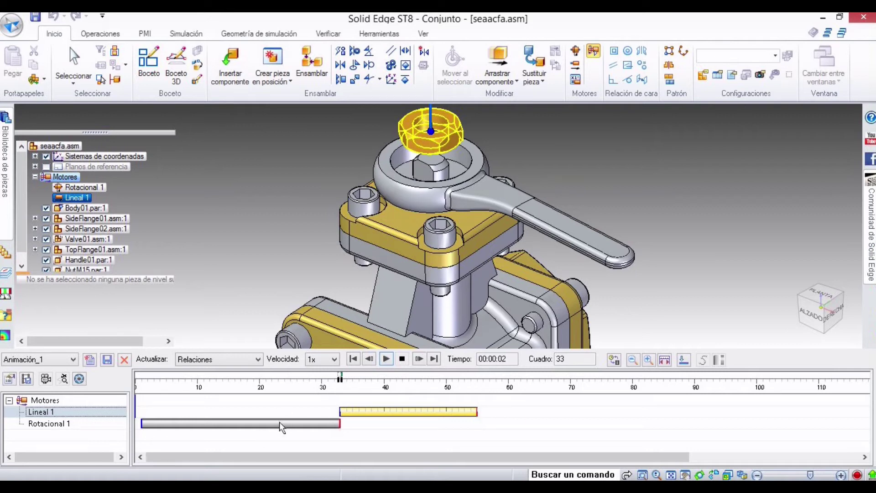
click(351, 360)
click(386, 359)
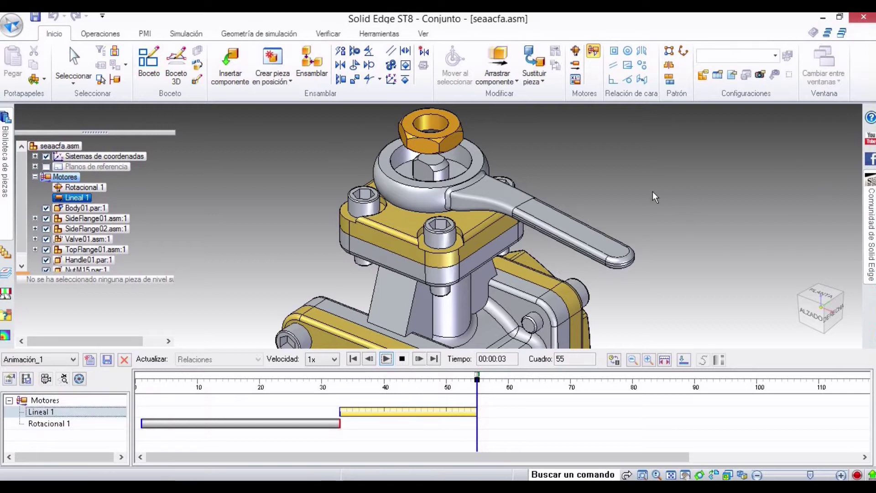
- Close the animation editor and clear the selection in the assembly
click(74, 69)
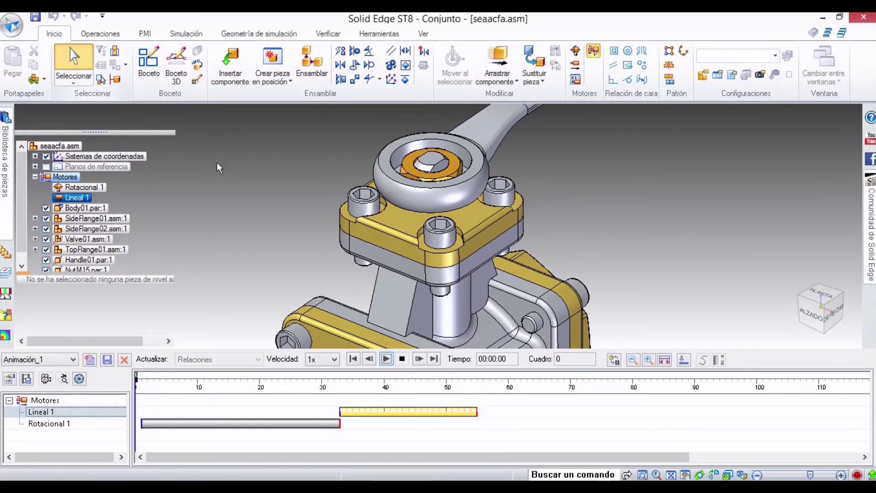
click(496, 284)
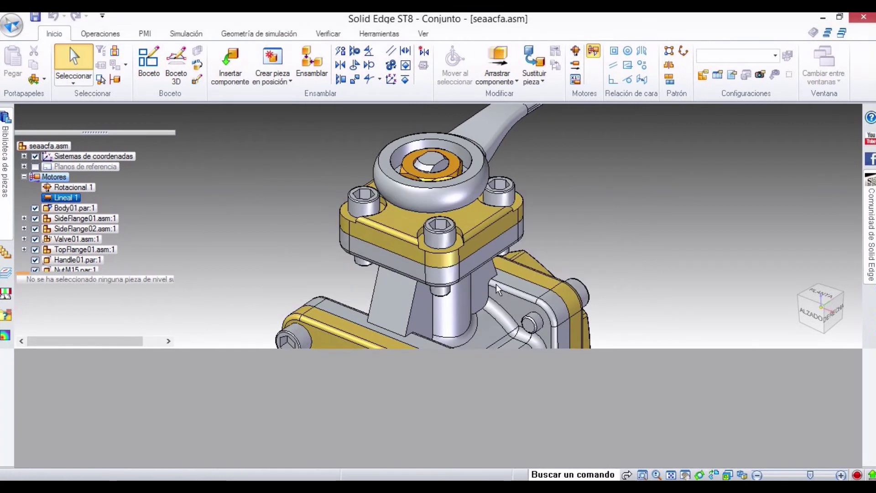
click(784, 281)
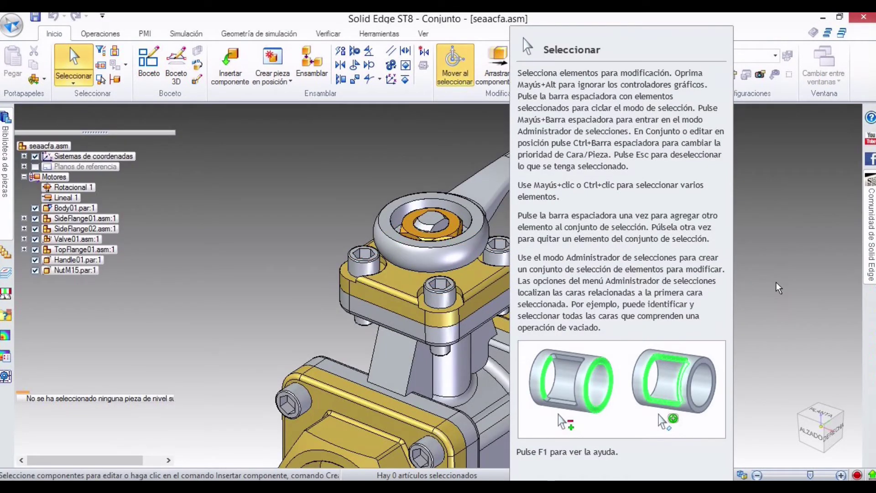
- Apply the second of the assembly's saved default display configurations
mouse_move(790, 401)
click(775, 55)
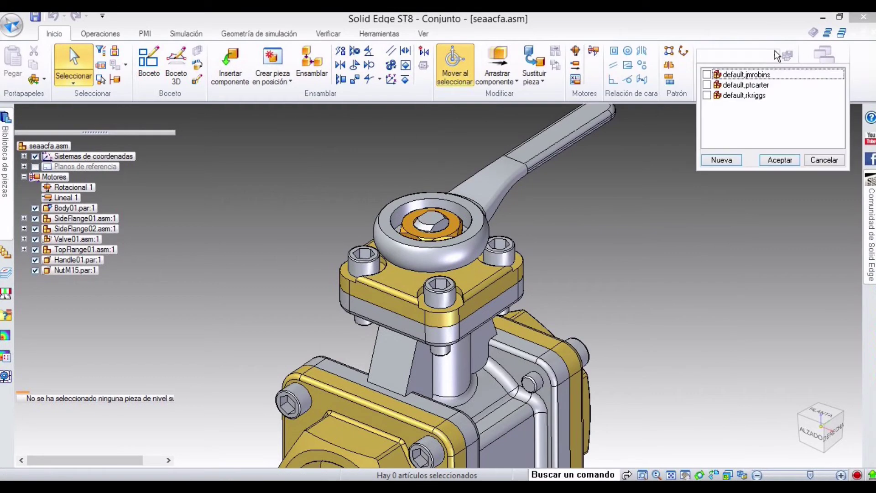
click(754, 39)
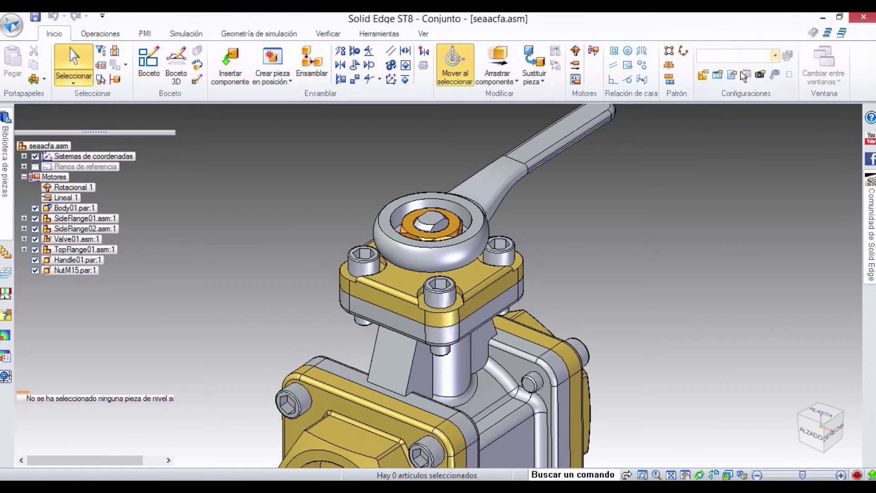
click(773, 55)
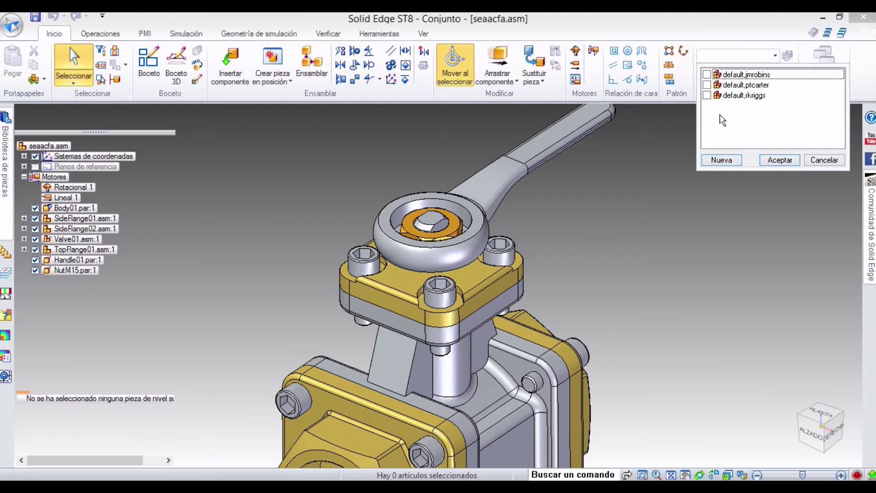
click(706, 86)
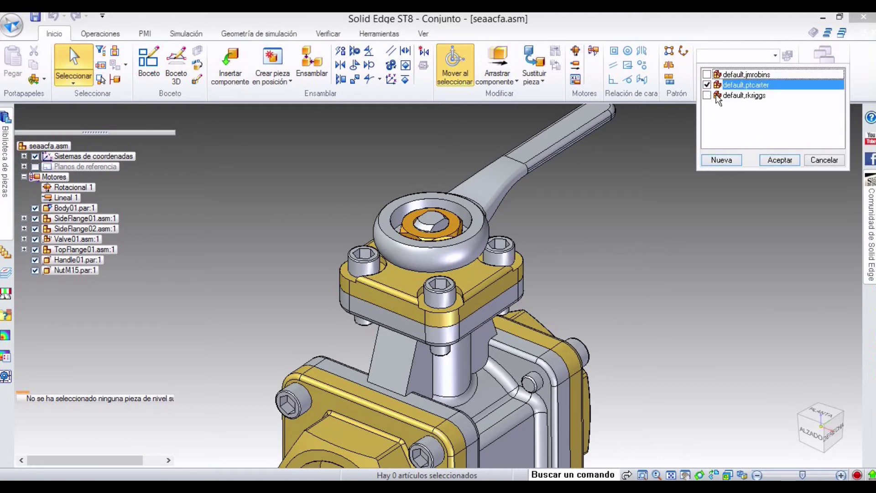
click(778, 160)
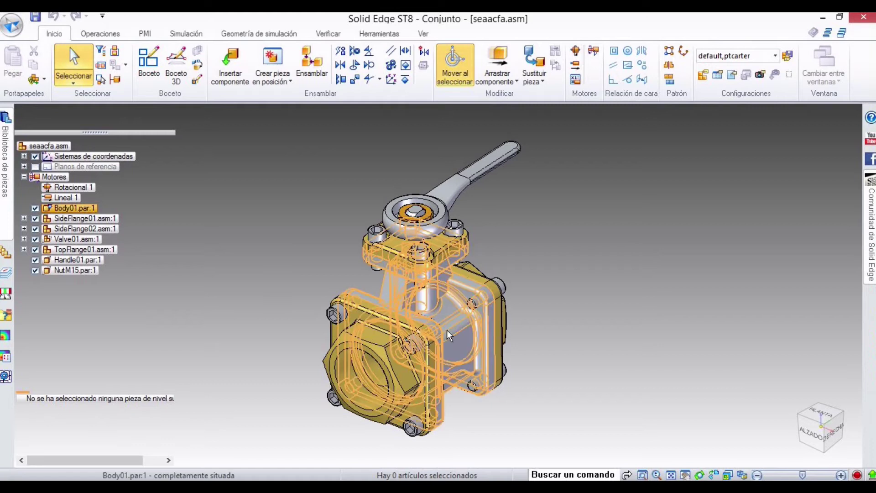
- Hide Body01.par:1 and the four AllenScrewM8 screws of SideFlange01.asm:1
click(35, 208)
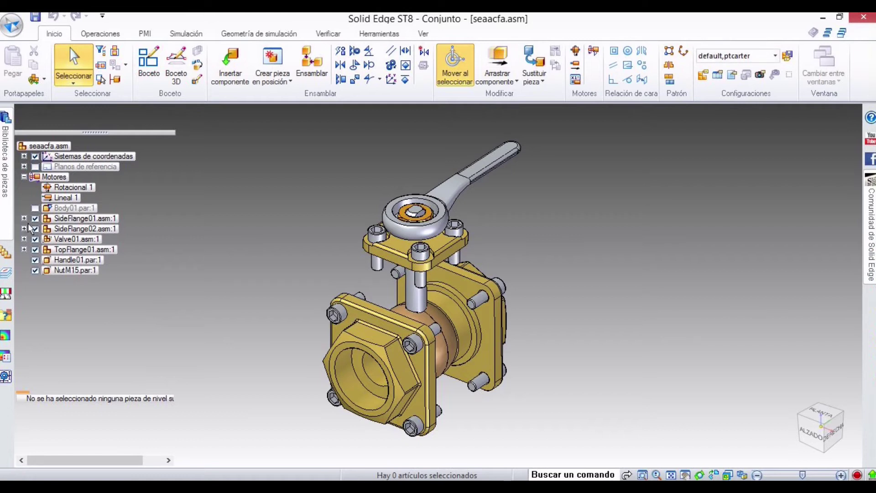
click(25, 218)
click(47, 260)
click(47, 270)
click(47, 281)
click(47, 291)
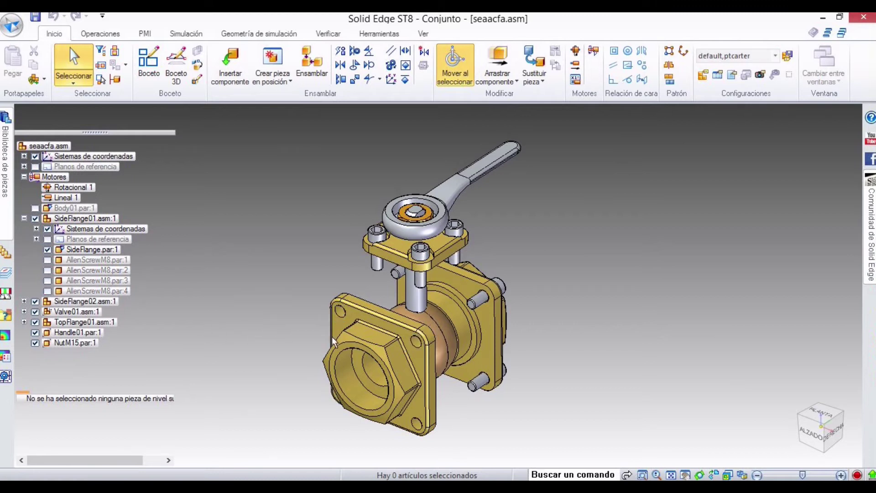
scroll(528, 353, up, 2)
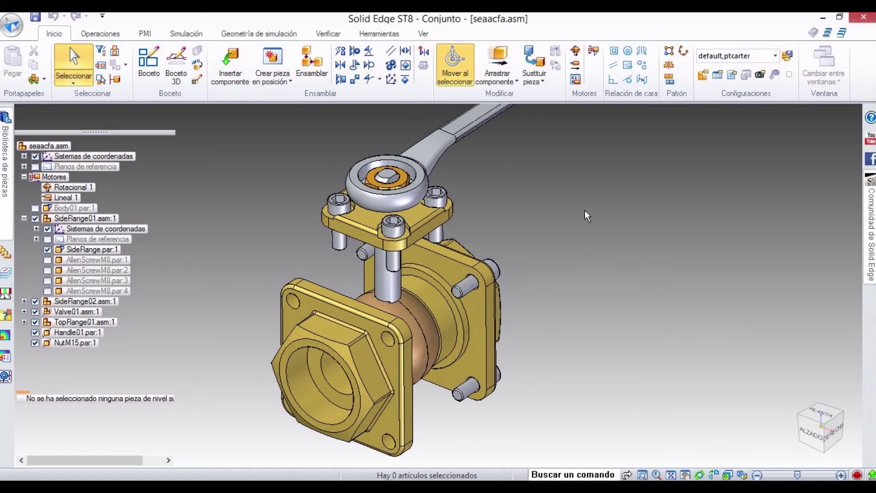
- Save the current component visibility as a new display configuration named A and close the configurations dialog
click(701, 76)
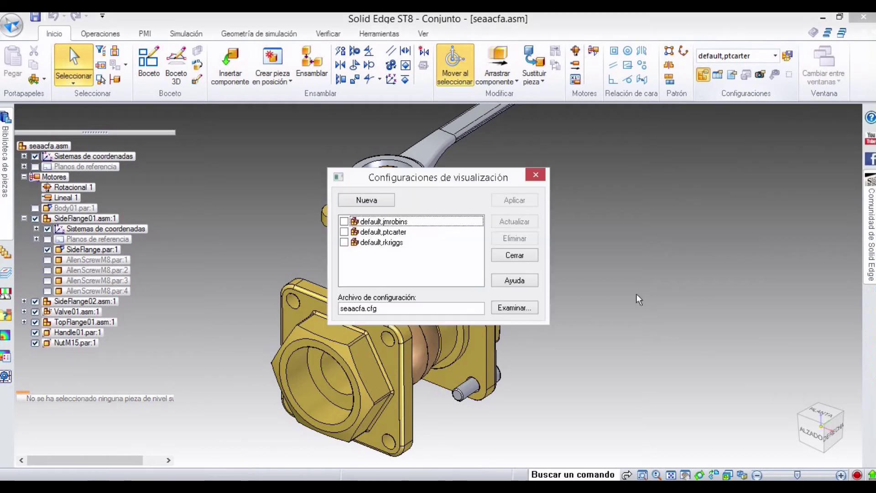
click(364, 201)
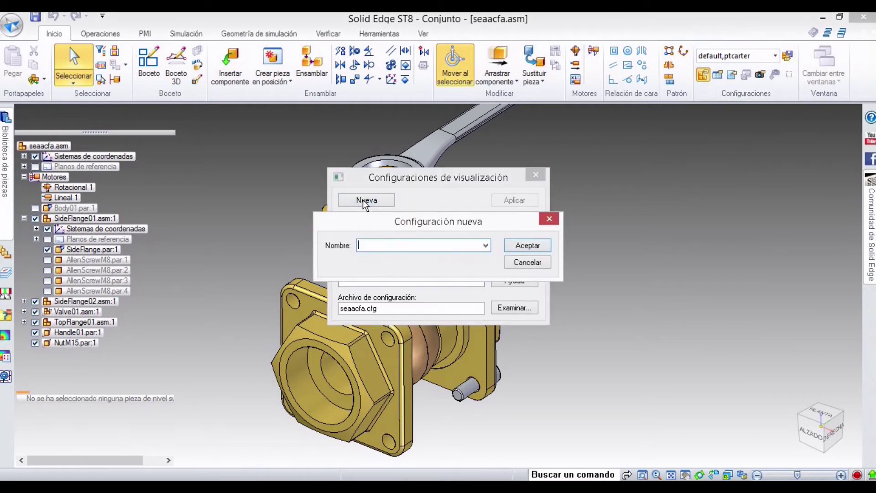
text(A)
click(511, 245)
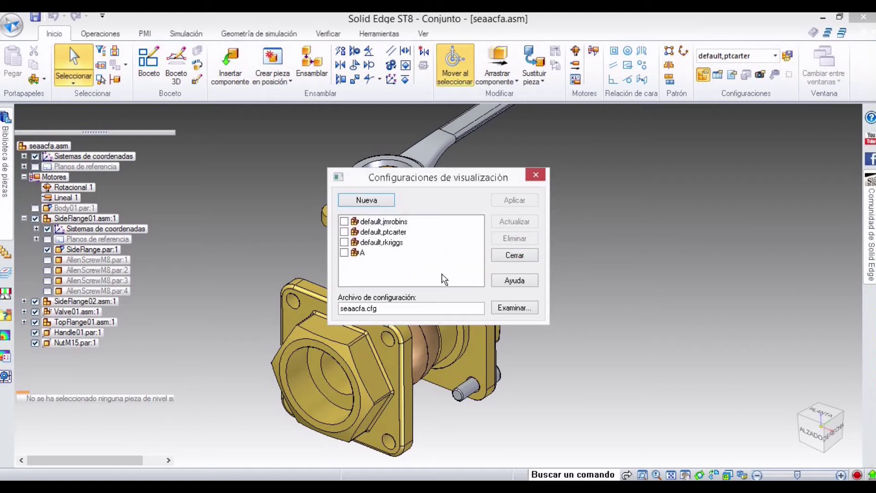
click(514, 255)
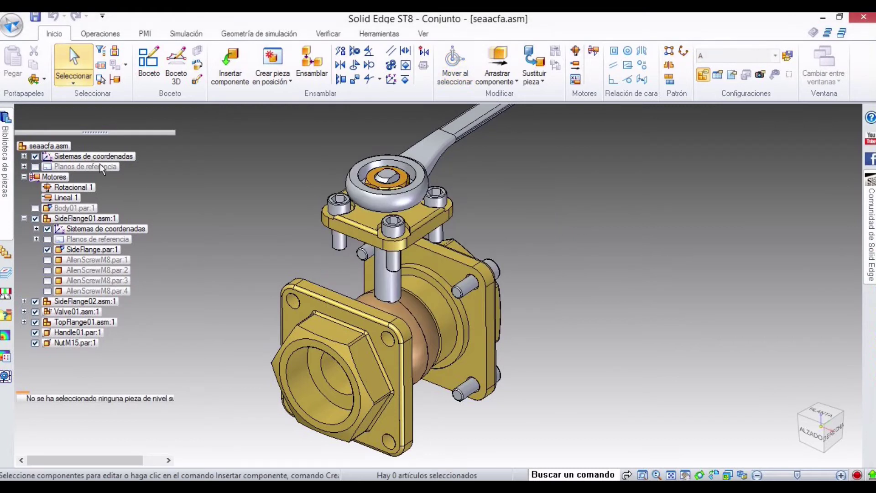
- Show all components of the seaacfa.asm assembly
right_click(48, 146)
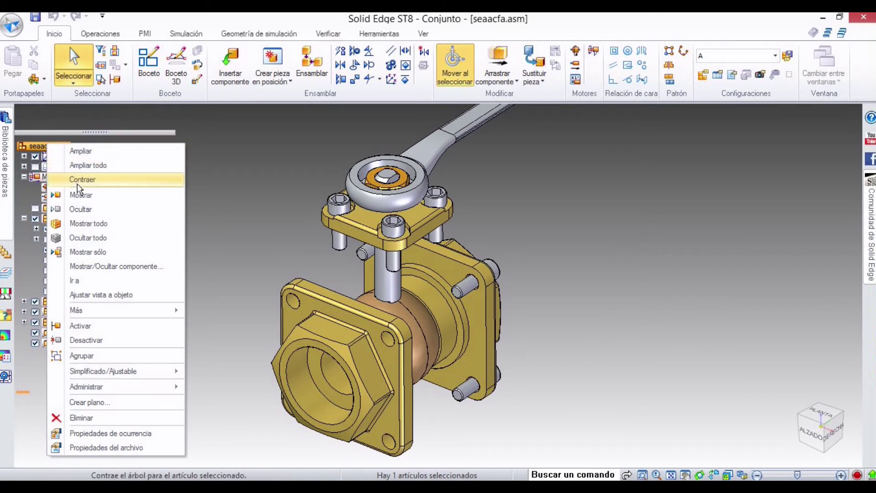
click(80, 224)
middle_drag(545, 363, 637, 189)
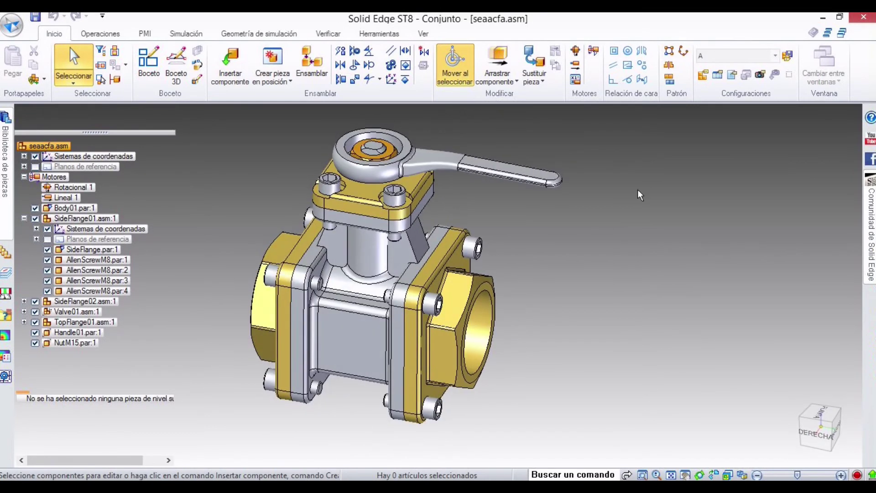
- Apply display configuration A to the assembly
click(785, 55)
click(706, 74)
click(778, 160)
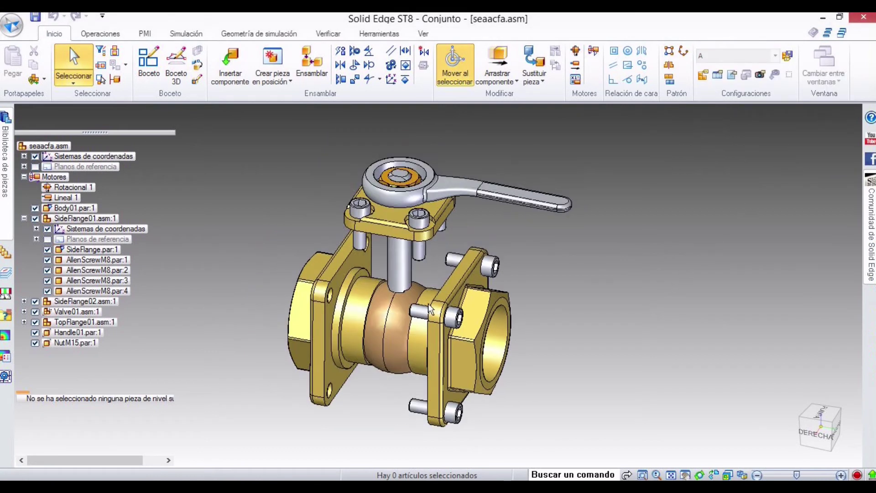
middle_drag(272, 320, 268, 288)
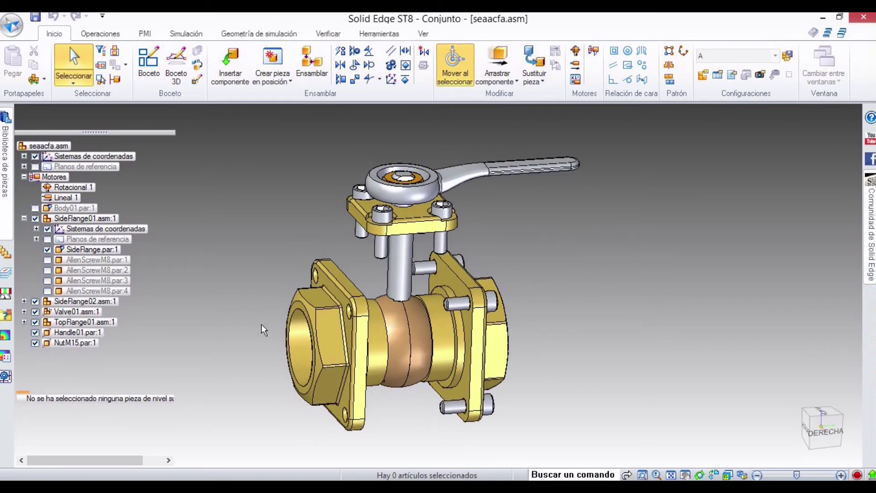
- Insert the 17_tooth_pinion part from the parts library into the empty space beside the valve
scroll(258, 218, down, 3)
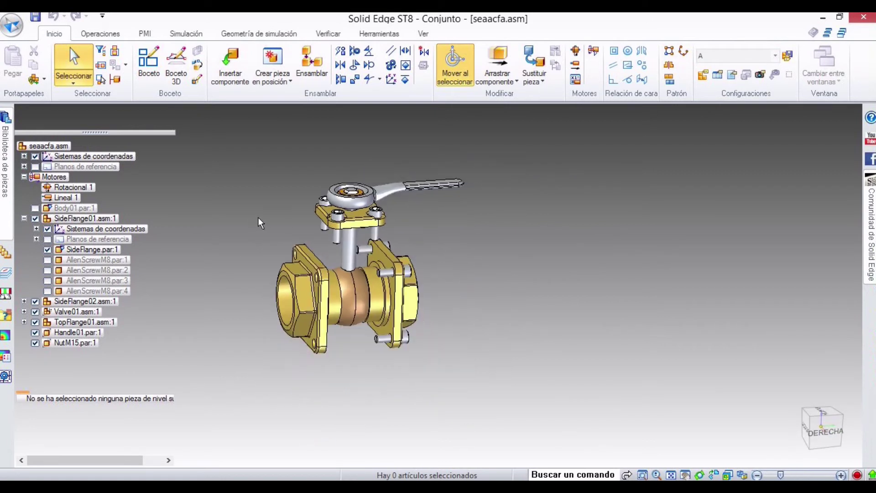
click(5, 158)
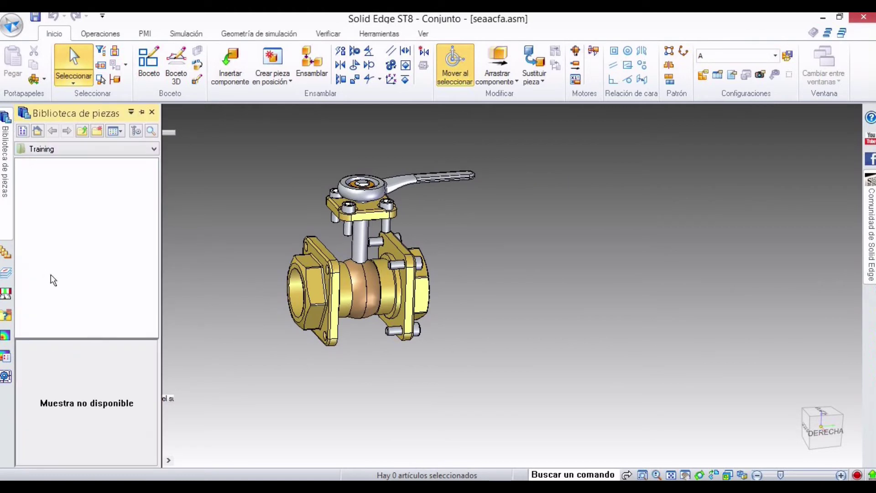
click(44, 253)
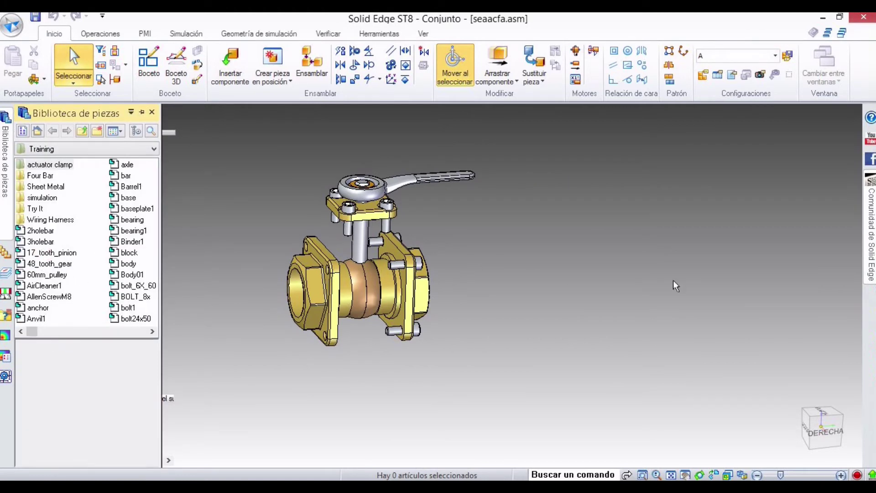
right_click(532, 306)
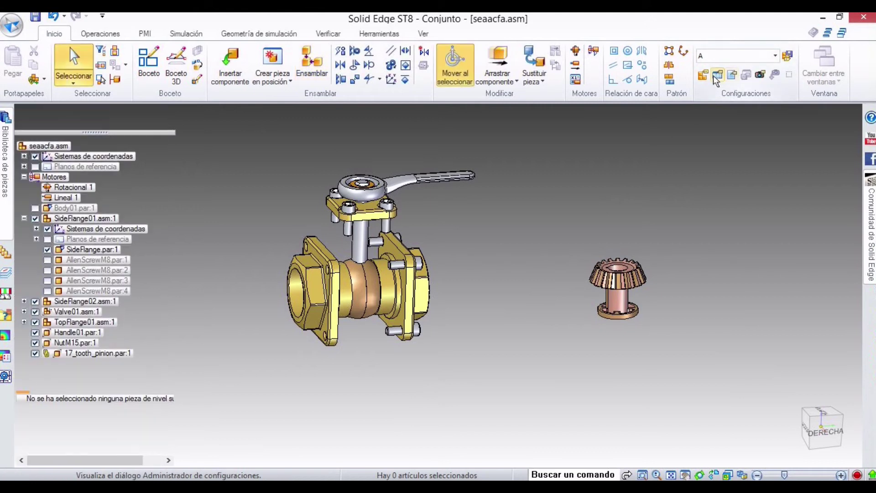
- Examine in the configuration manager which components each configuration shows, including SideFlange01's screws and the pinion, and leave without saving
click(717, 76)
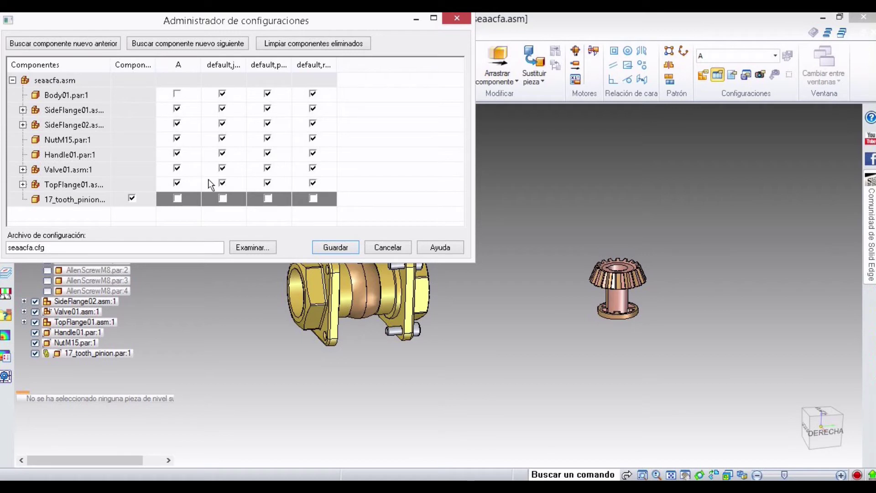
click(23, 110)
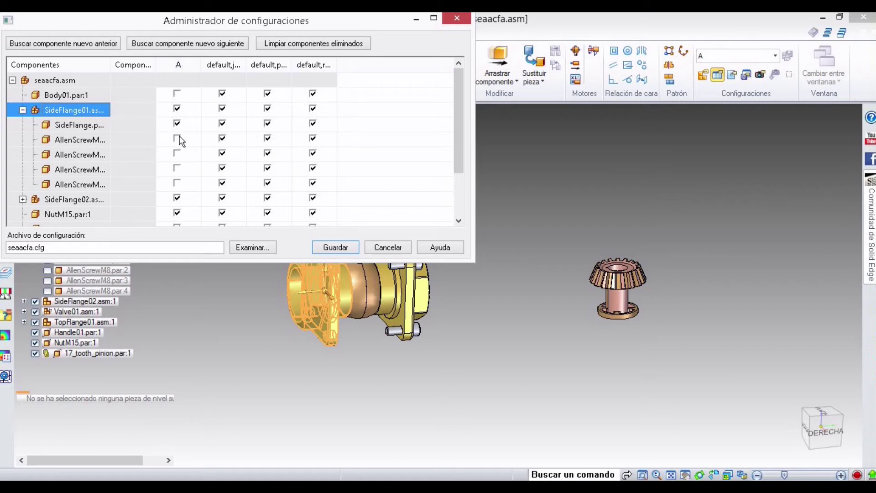
drag(462, 155, 464, 202)
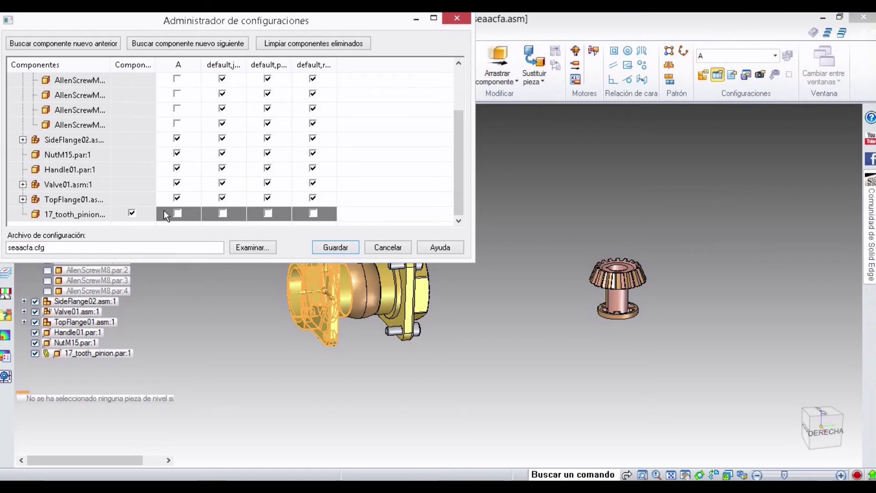
click(388, 249)
- Delete 17_tooth_pinion.par:1 from the assembly
middle_drag(648, 348, 538, 340)
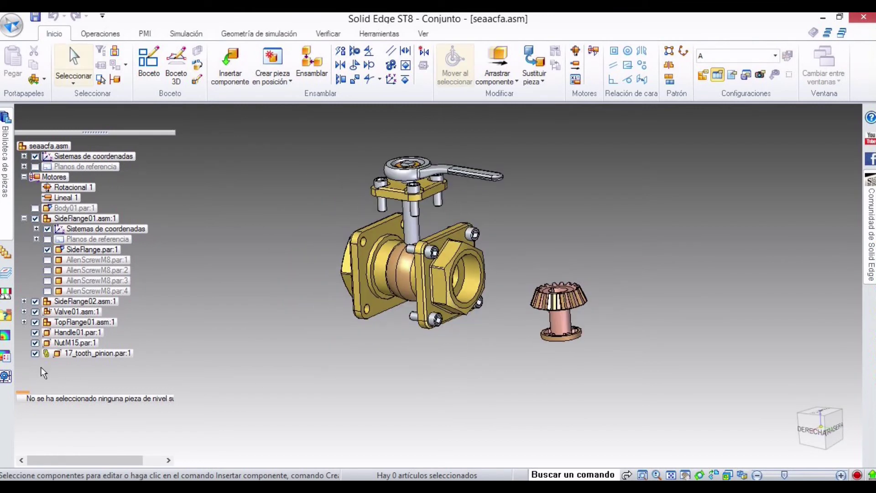
click(82, 353)
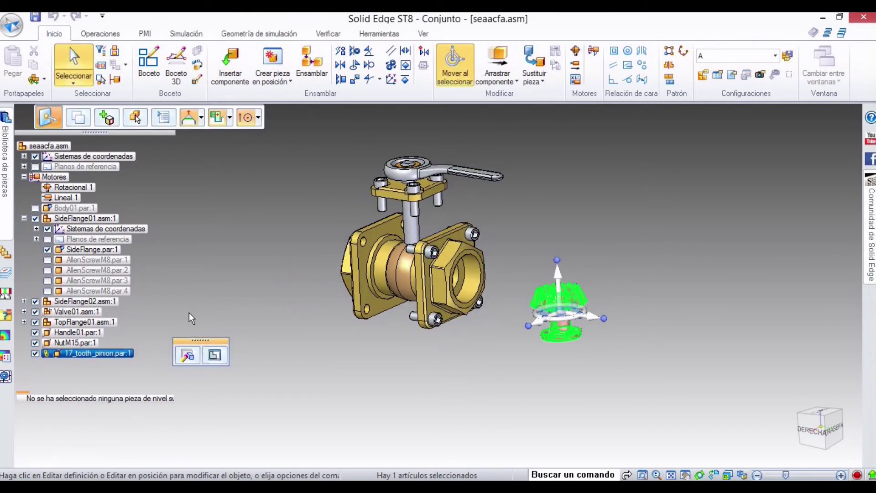
key(Escape)
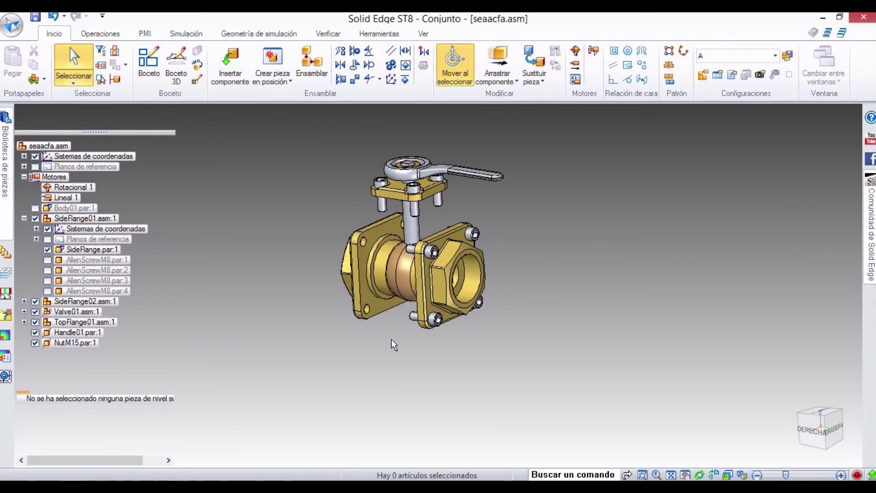
- Restore the visibility of every component in the valve assembly, including the body and the side flange screws
key(ctrl+r)
key(ctrl+i)
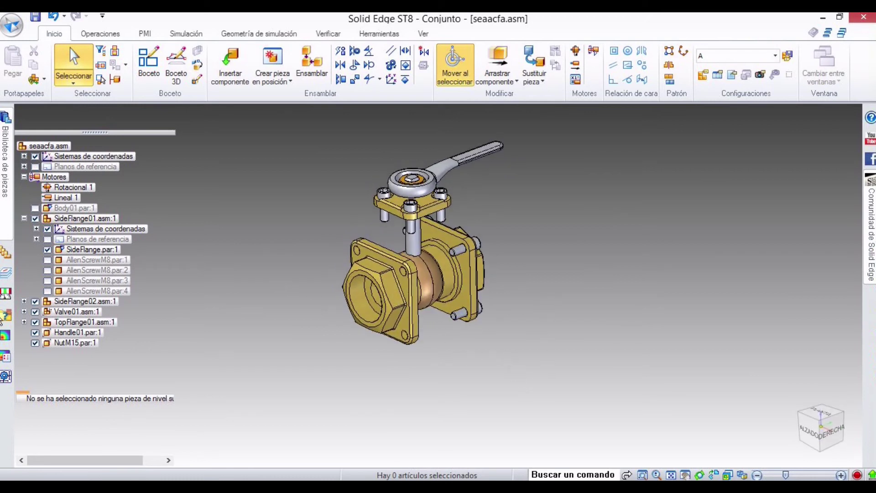
click(55, 146)
right_click(54, 145)
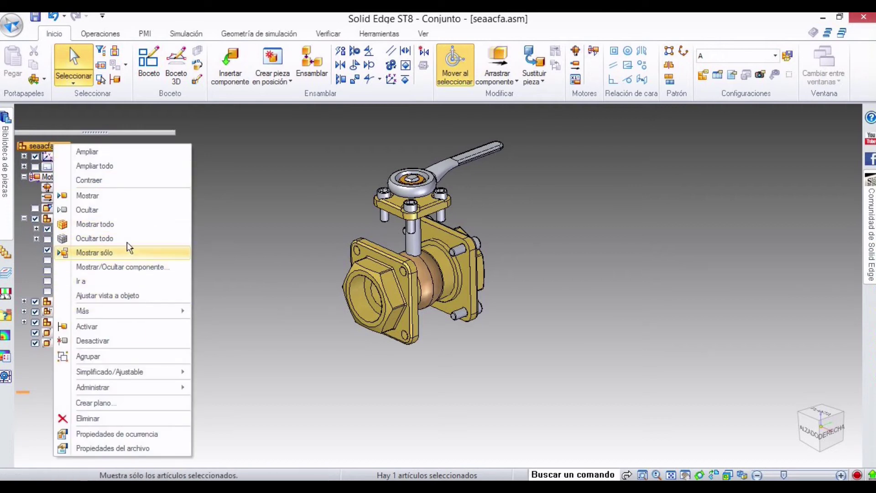
click(120, 225)
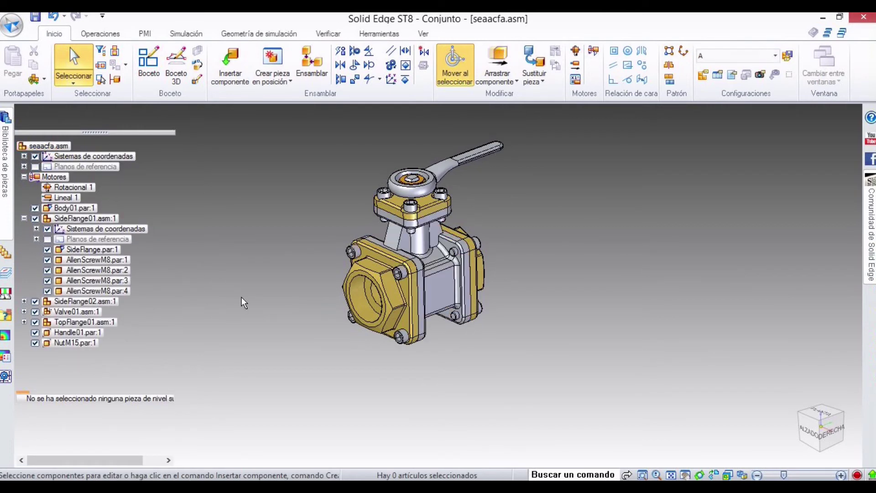
- Enter the explode-render-animate (ERA) environment for the valve assembly
middle_drag(510, 337, 514, 302)
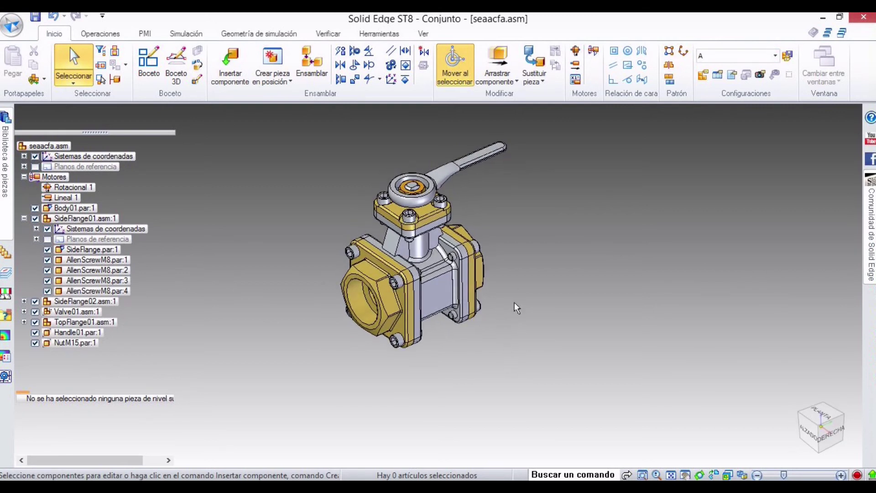
scroll(499, 171, up, 2)
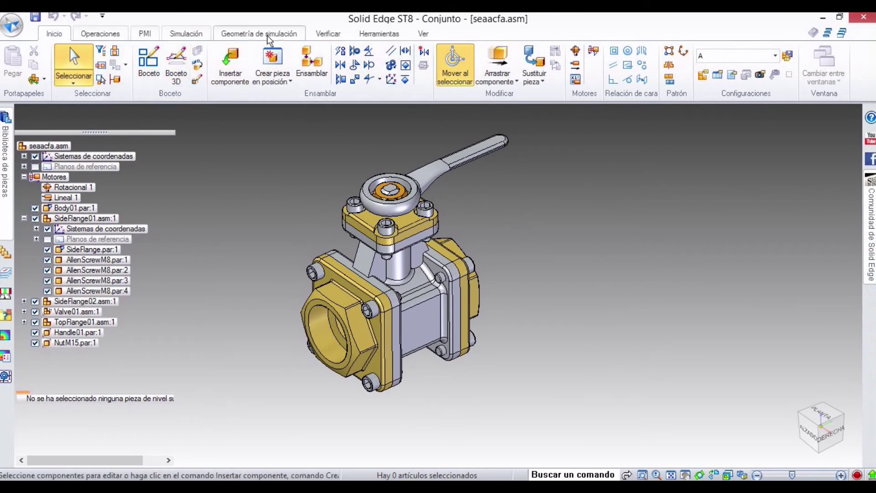
click(378, 34)
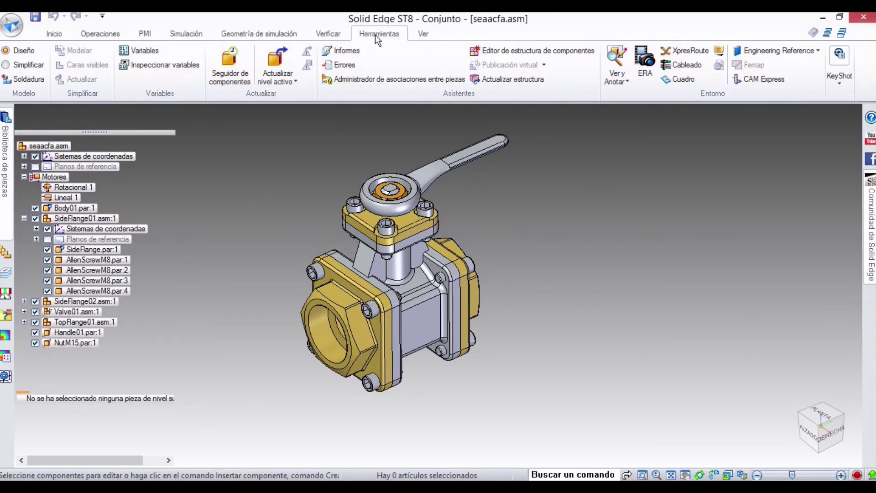
click(643, 62)
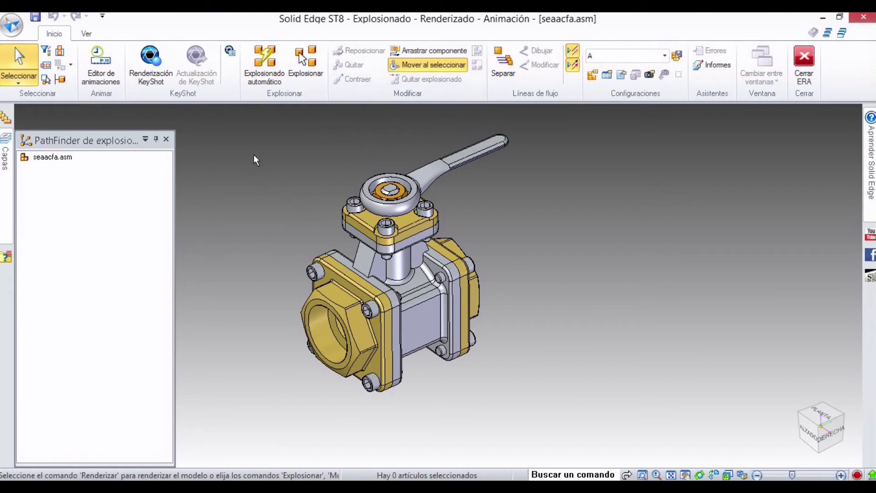
- Try an automatic explode of the whole top-level assembly and undo it
click(265, 65)
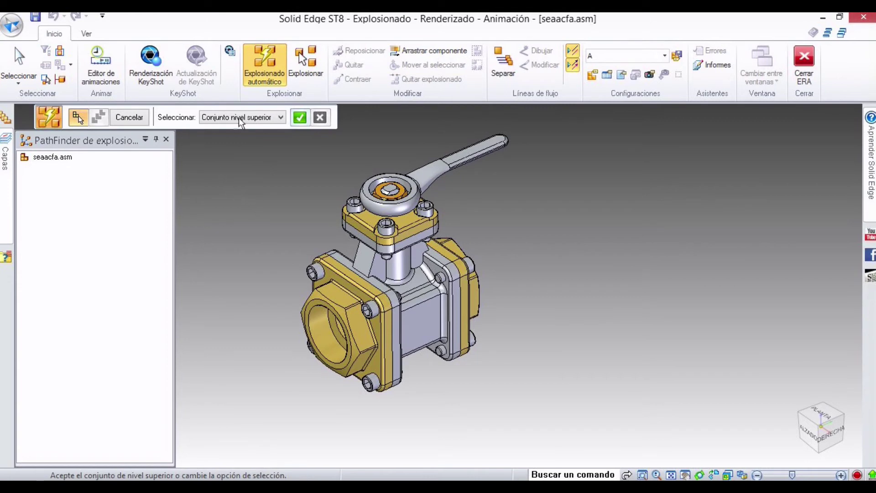
click(203, 119)
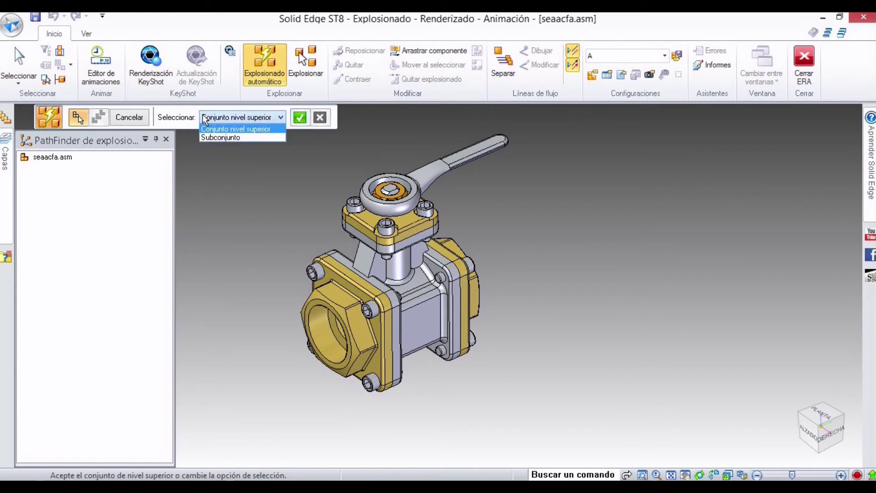
click(237, 128)
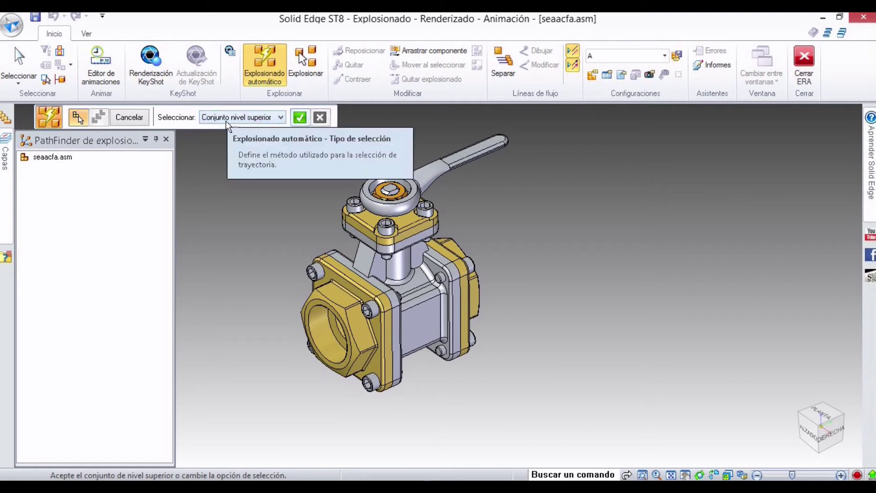
click(299, 117)
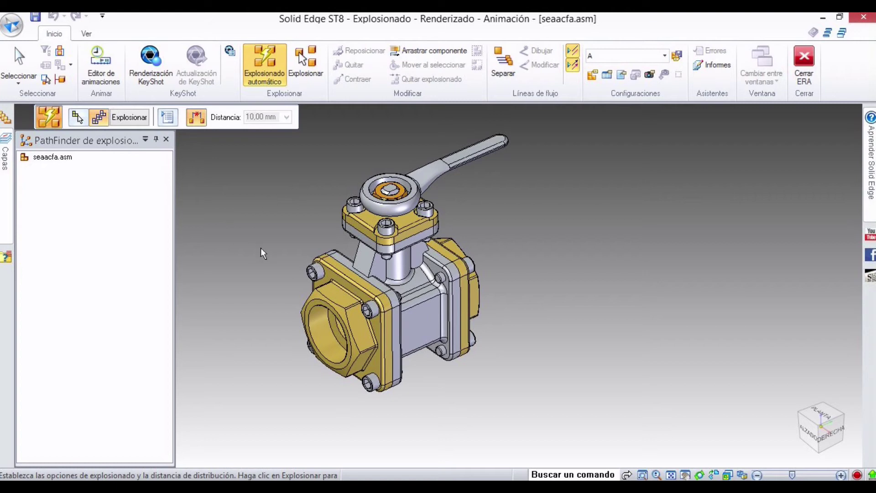
click(130, 119)
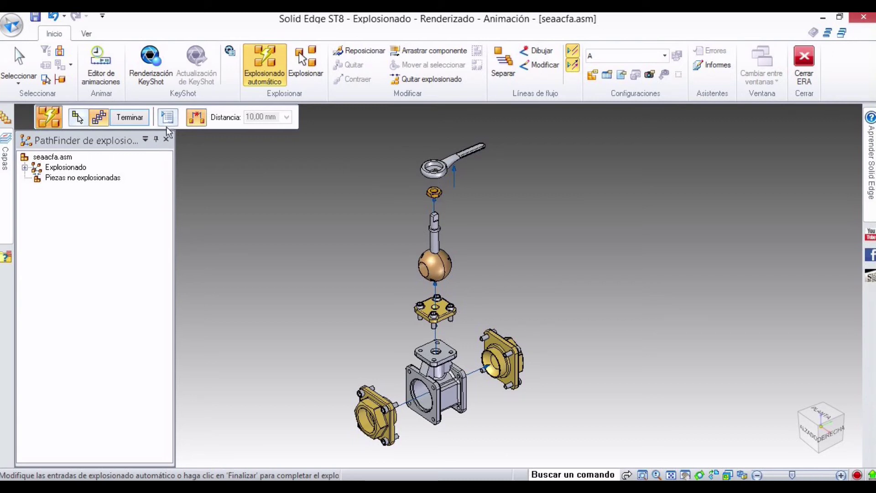
click(123, 118)
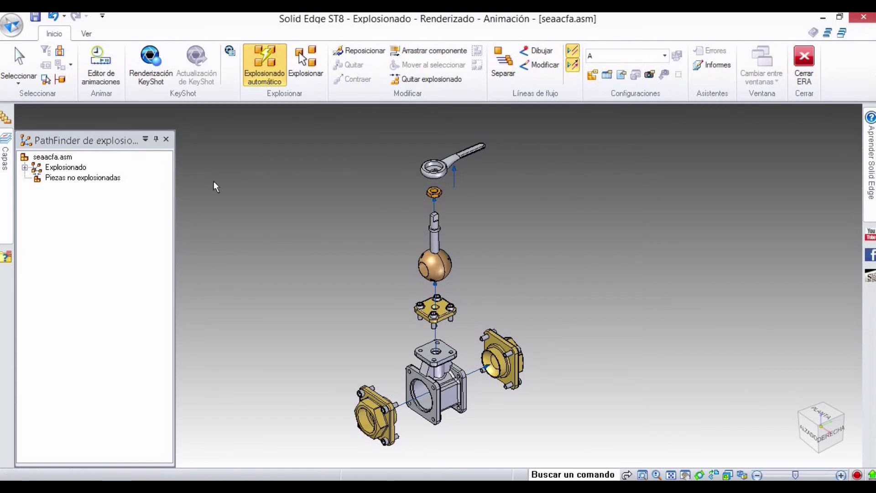
key(ctrl+z)
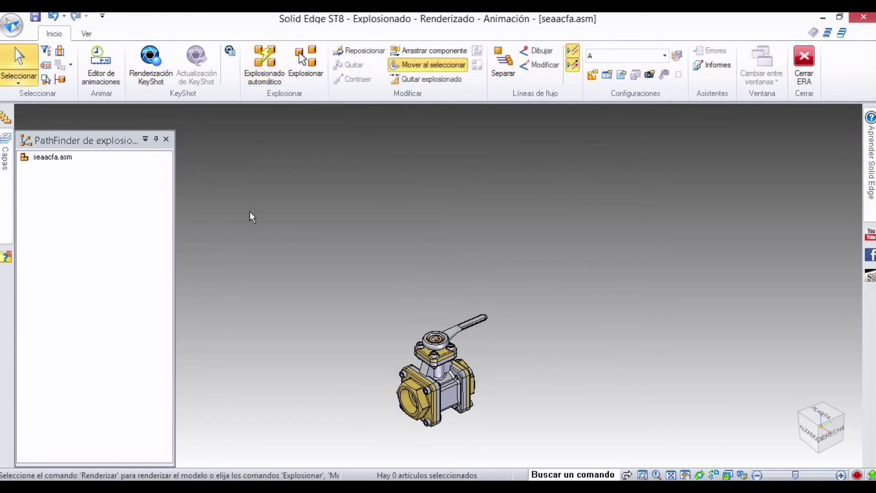
- Try an automatic explode limited to the side flange subassembly nearest the viewer
click(266, 81)
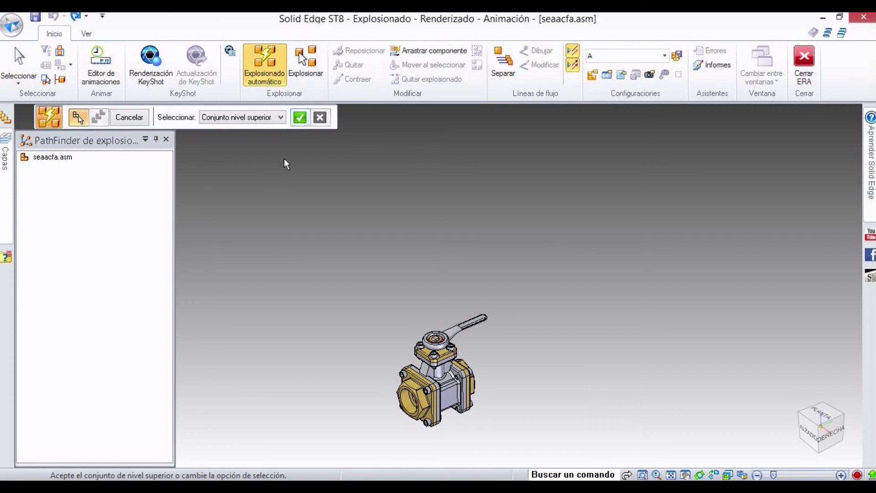
click(280, 119)
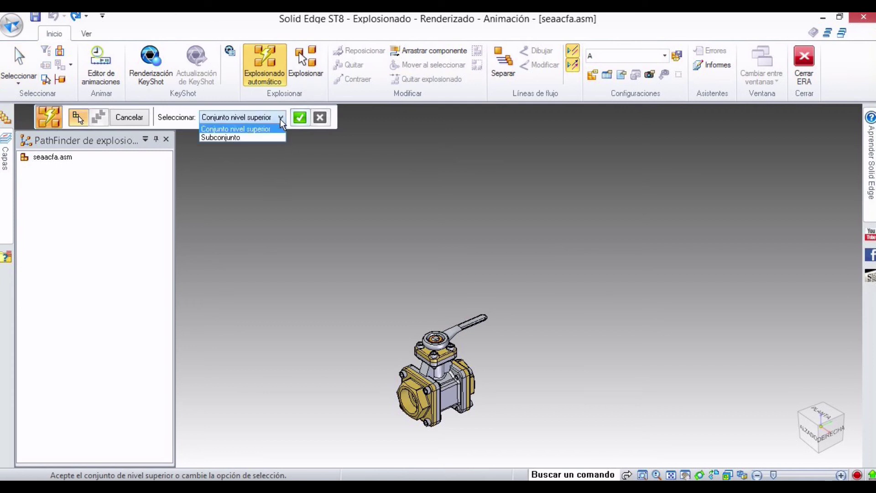
click(259, 137)
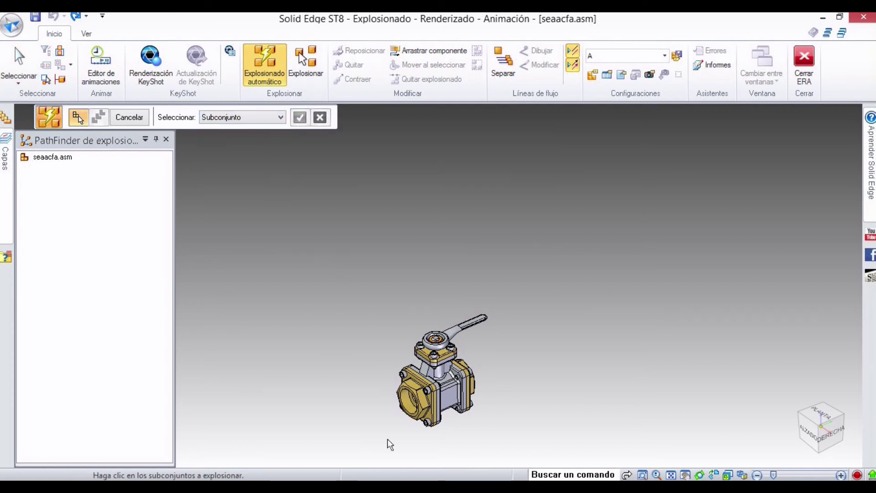
click(405, 393)
click(299, 118)
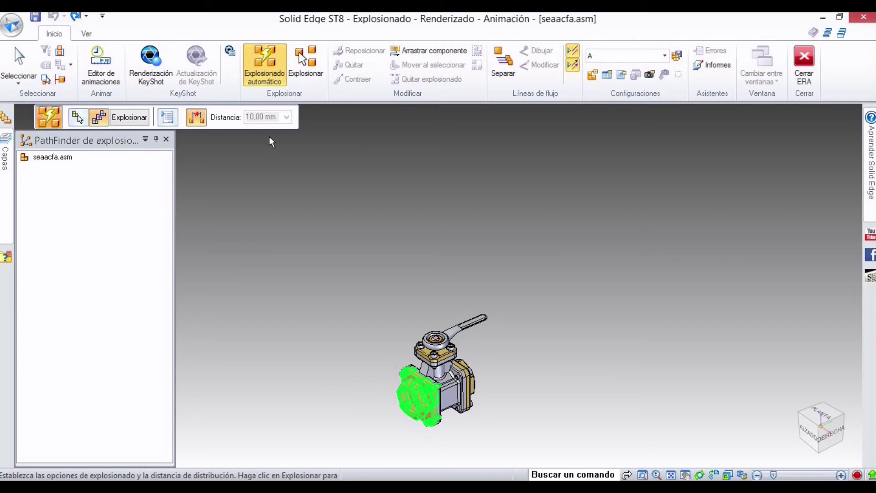
shift+middle_drag(379, 358, 400, 290)
scroll(414, 299, up, 2)
scroll(414, 328, up, 2)
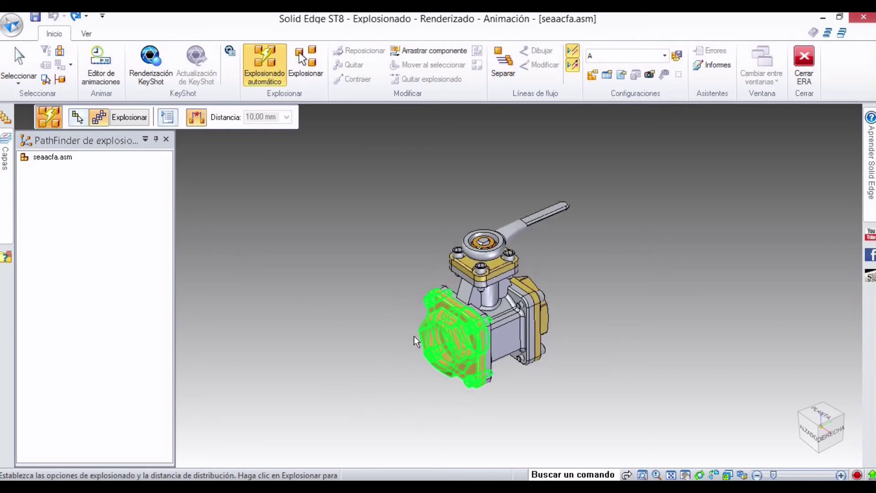
click(129, 117)
mouse_move(326, 273)
middle_down()
mouse_move(305, 247)
mouse_move(335, 269)
middle_up()
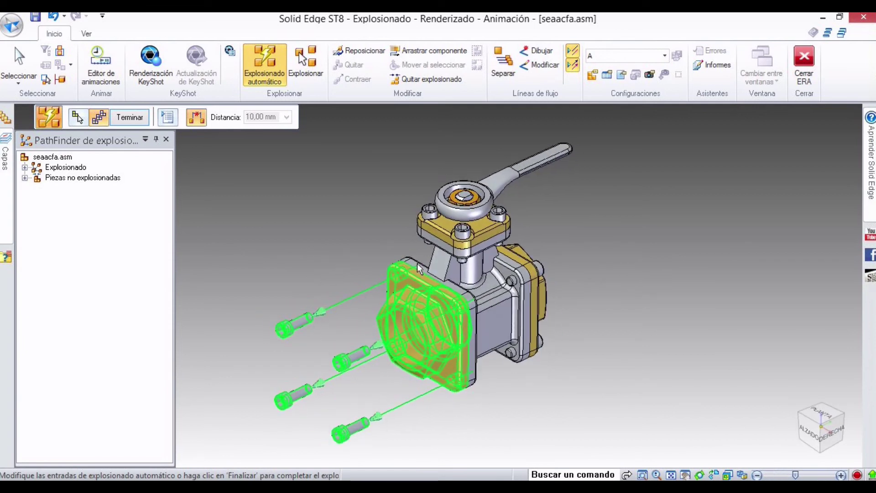
click(134, 120)
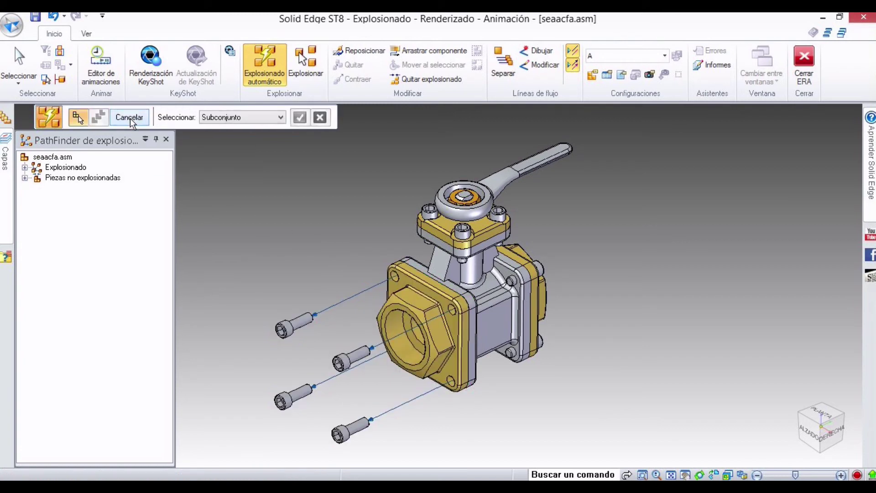
- Leave the automatic explode command and undo the explosion of the side flange's screws
mouse_move(369, 338)
middle_down()
mouse_move(371, 310)
mouse_move(370, 335)
middle_up()
key(Escape)
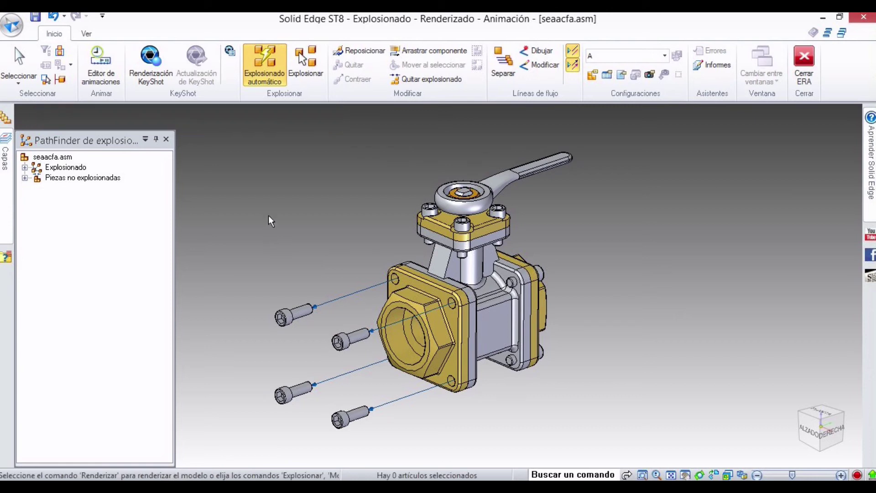
key(ctrl+z)
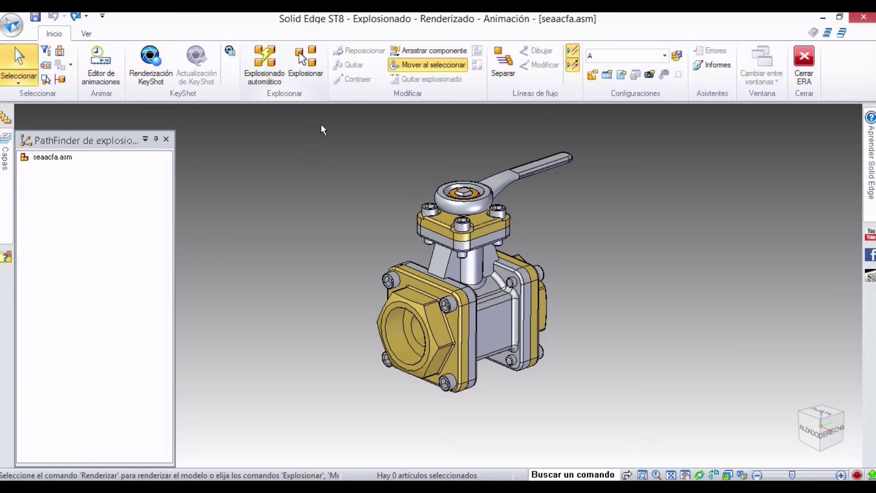
- Start a manual explode with the near side flange and its four AllenScrewM8 screws as the components to explode
click(309, 64)
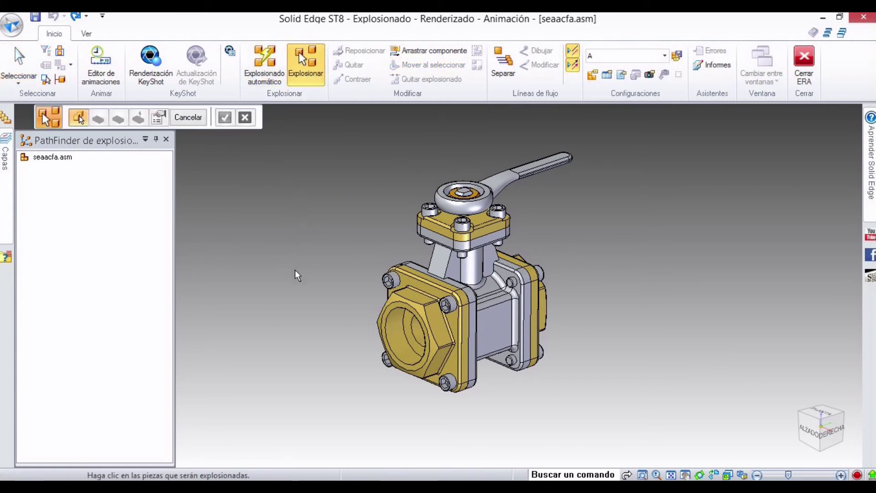
shift+middle_drag(291, 270, 403, 297)
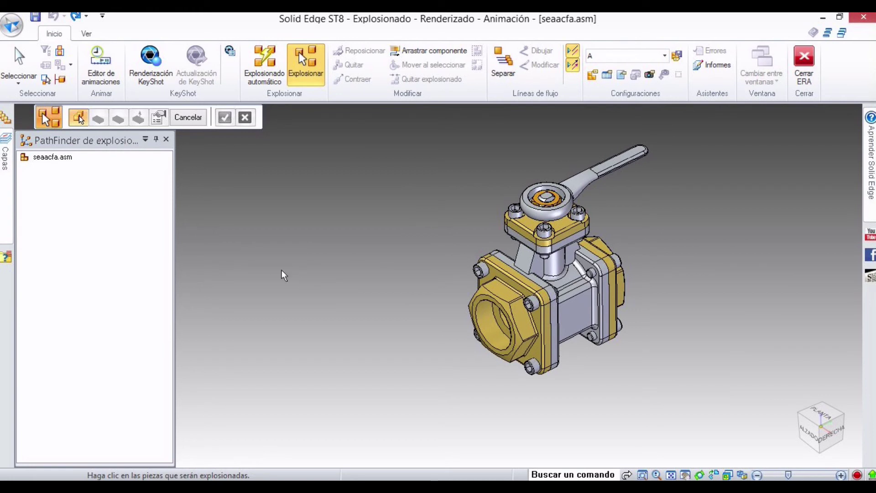
click(505, 302)
click(479, 269)
click(532, 304)
click(521, 368)
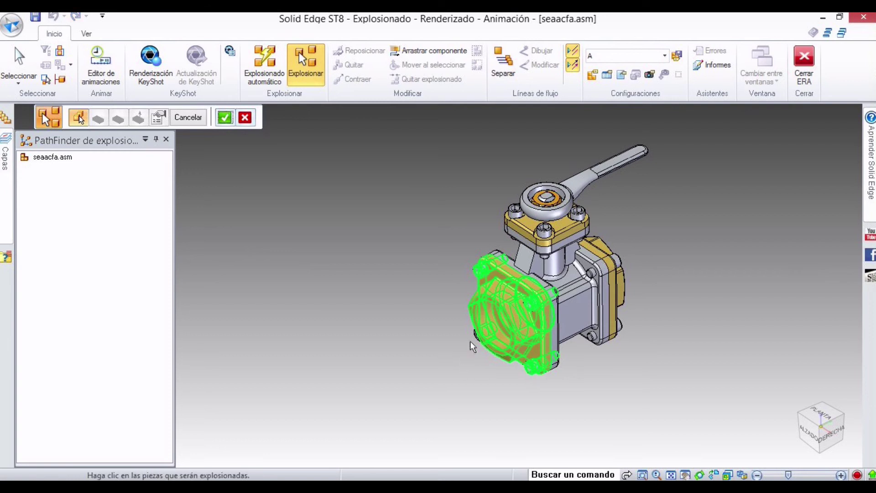
click(225, 118)
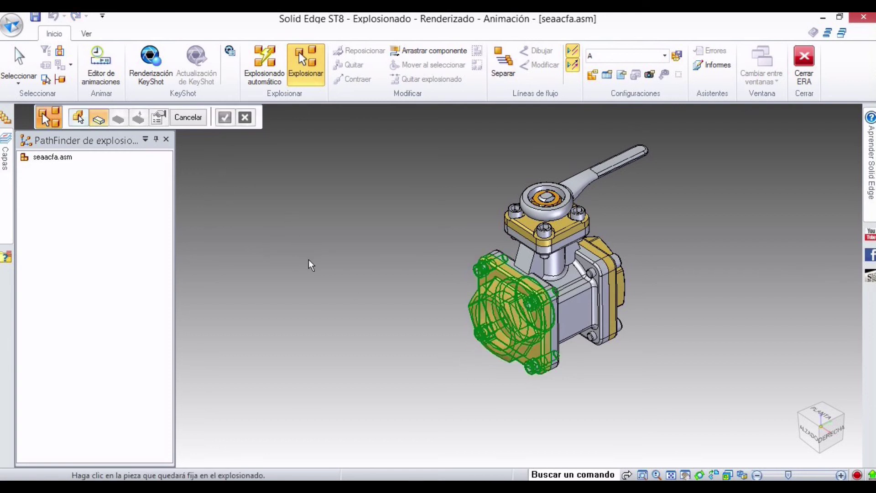
- Set Body01 as the stationary part, its near flange face as the reference, and the explode direction outward from the body
click(576, 286)
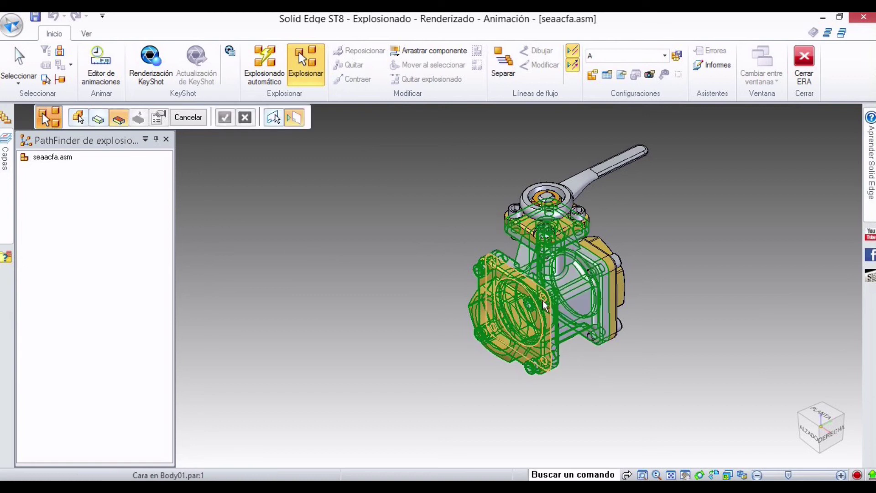
scroll(552, 377, up, 3)
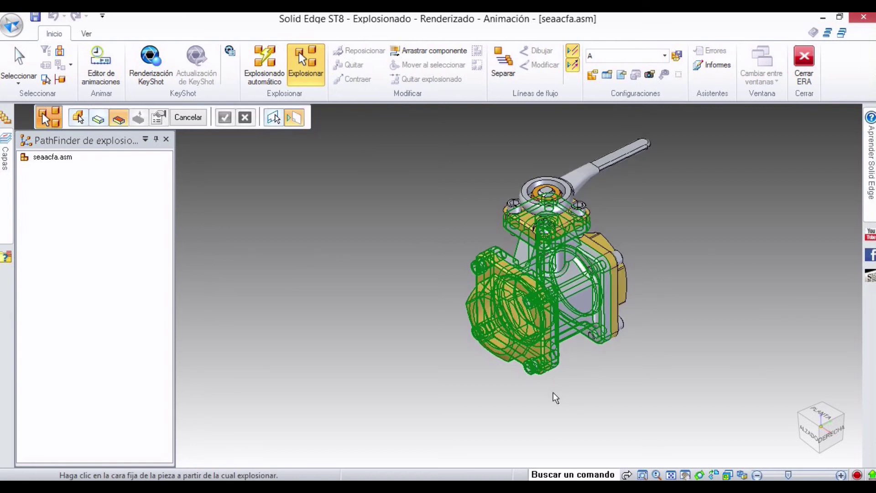
scroll(559, 377, up, 2)
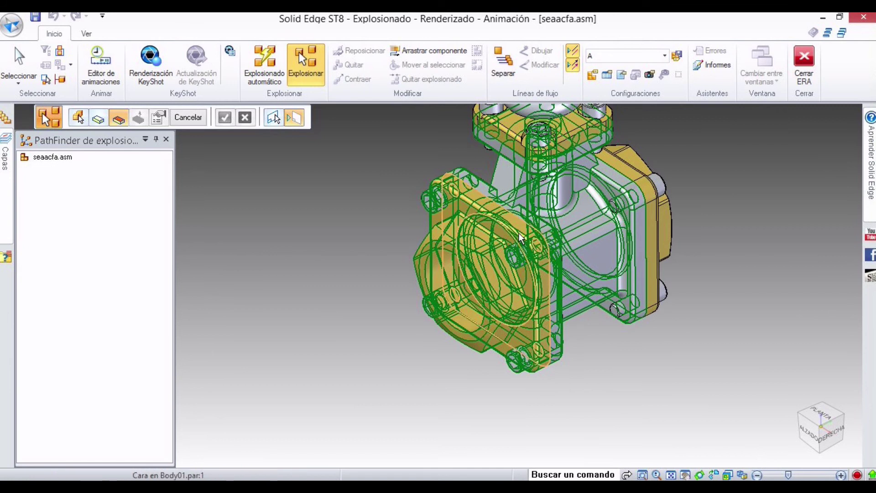
click(519, 233)
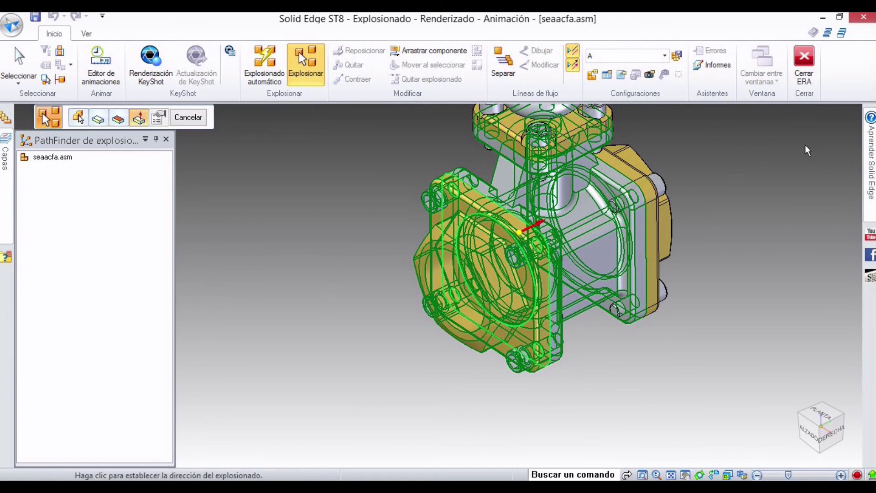
click(326, 274)
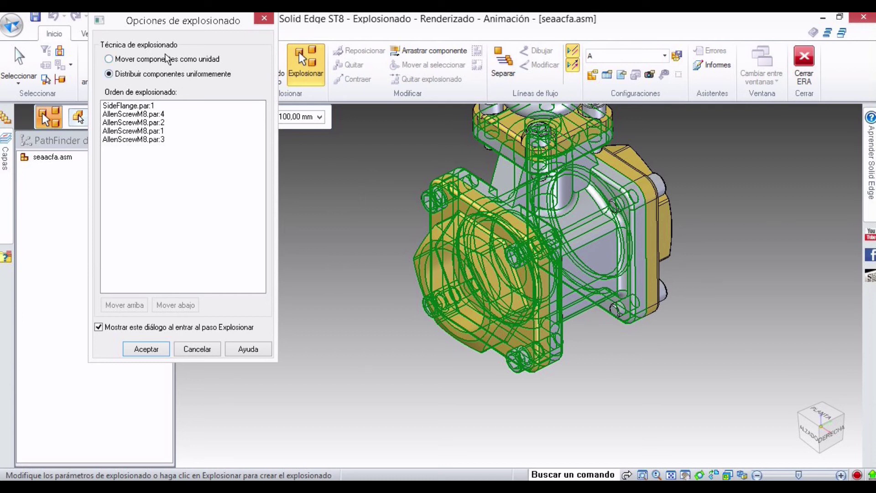
- Explode the side flange and its screws as one unit by 100 mm and finish the explosion
click(167, 59)
click(151, 351)
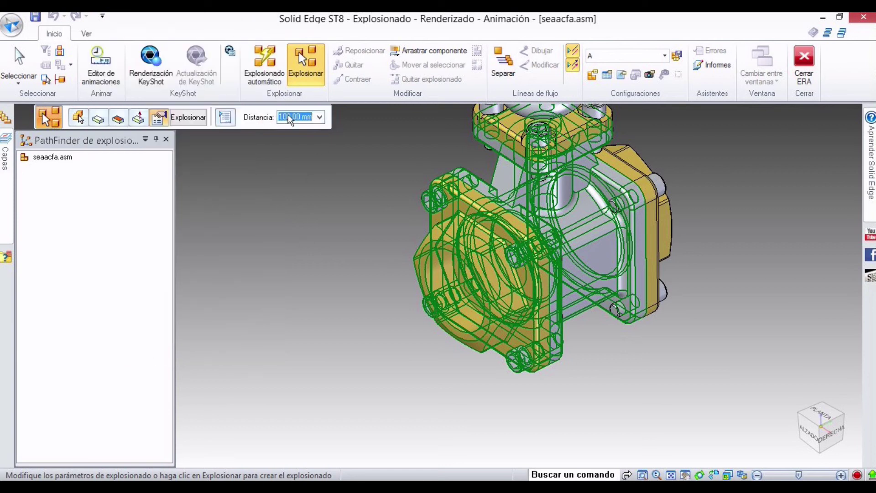
click(189, 119)
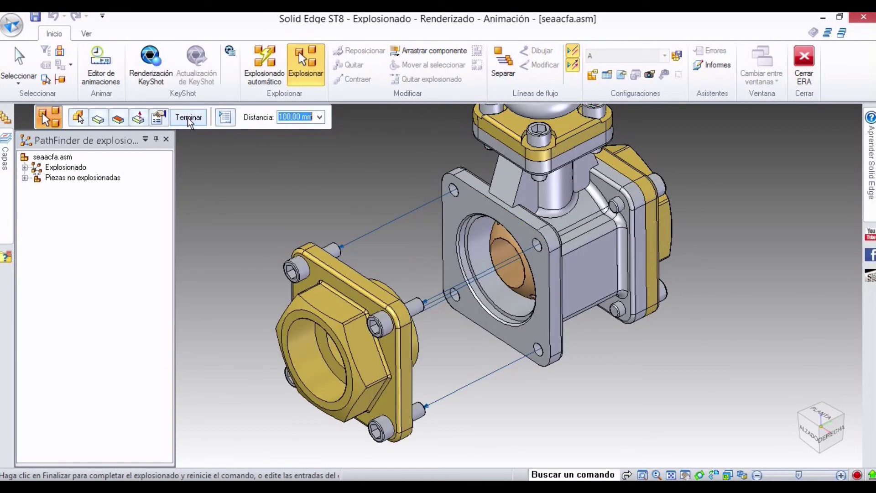
middle_drag(514, 382, 510, 344)
right_click(510, 344)
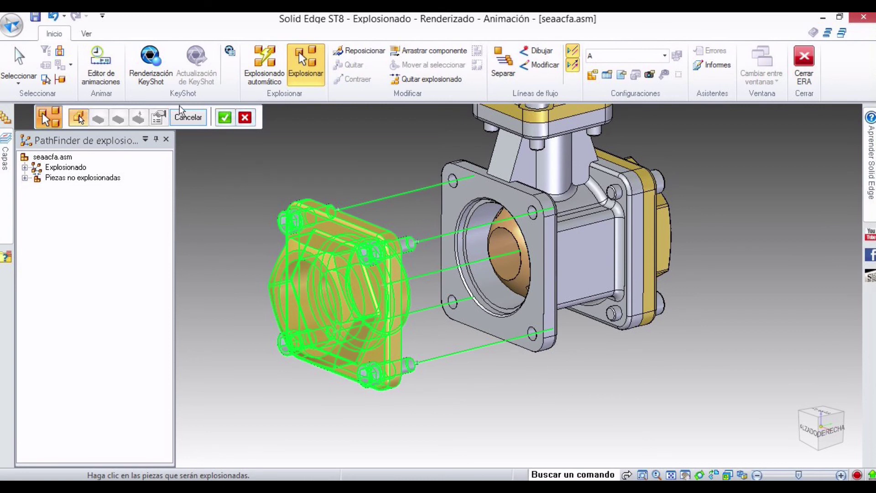
click(224, 118)
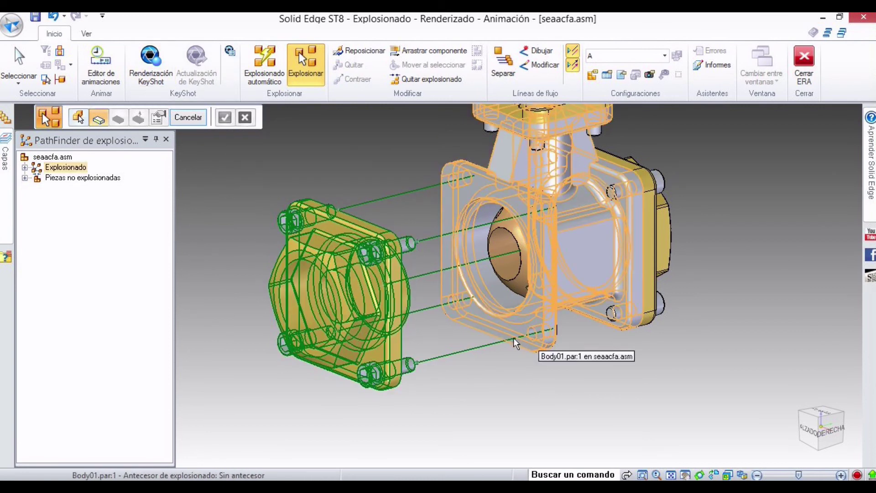
scroll(516, 289, down, 2)
middle_drag(624, 360, 510, 375)
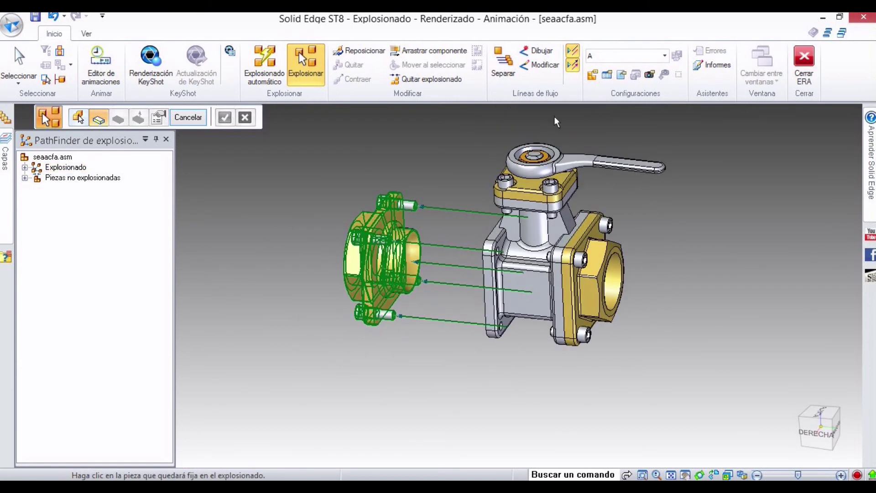
scroll(557, 132, up, 3)
shift+middle_drag(594, 175, 593, 200)
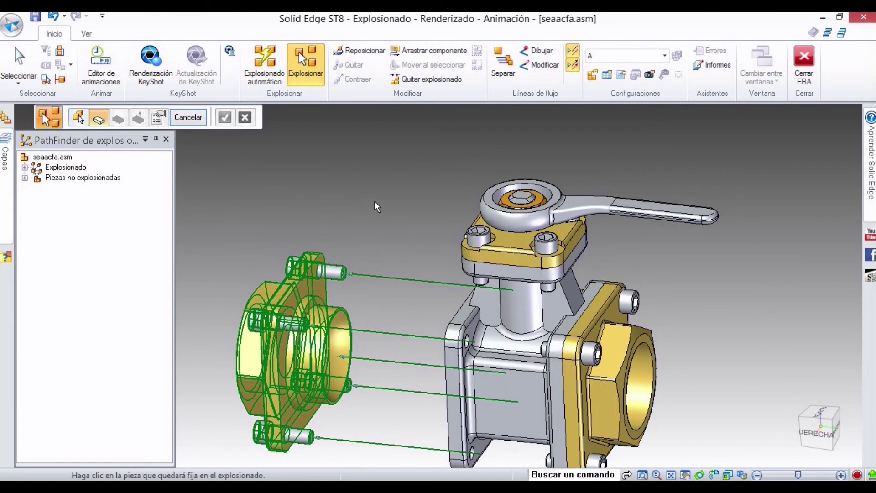
click(517, 252)
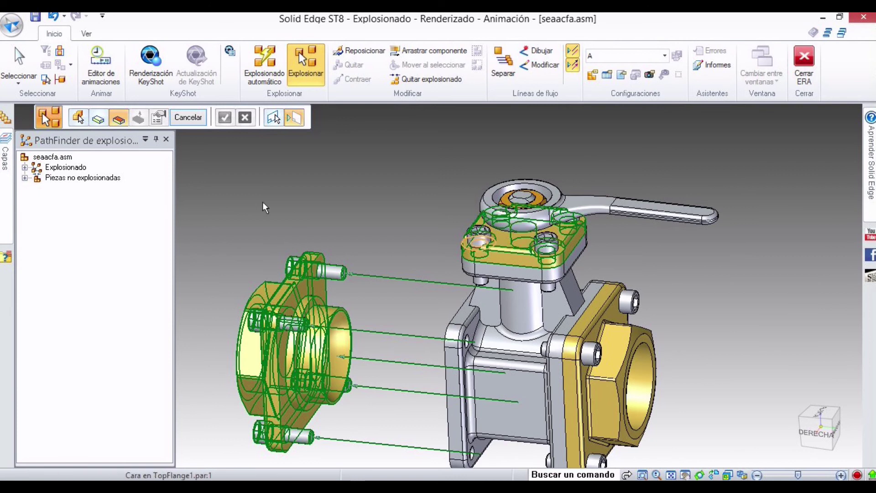
click(180, 117)
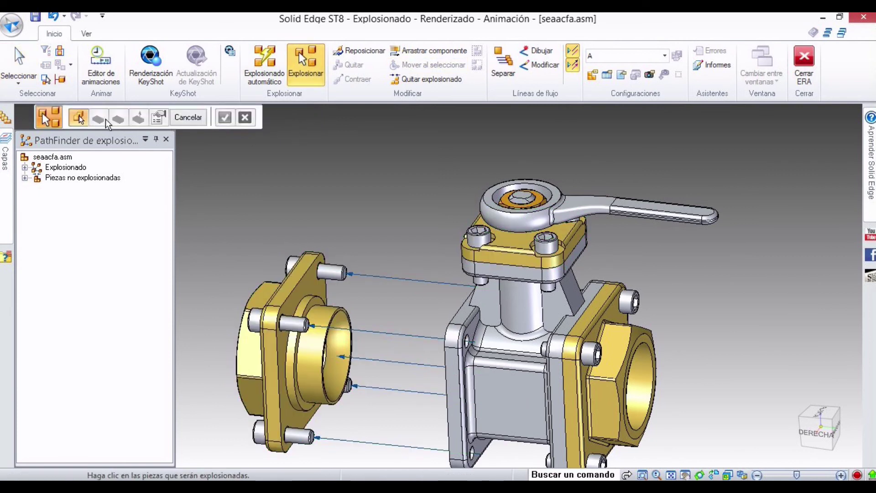
- Choose TopFlange1, its four AllenScrewM8 screws, Handle01, NutM15 and ValveShaft as the components to explode
click(484, 242)
click(480, 236)
click(542, 243)
middle_drag(608, 163, 575, 256)
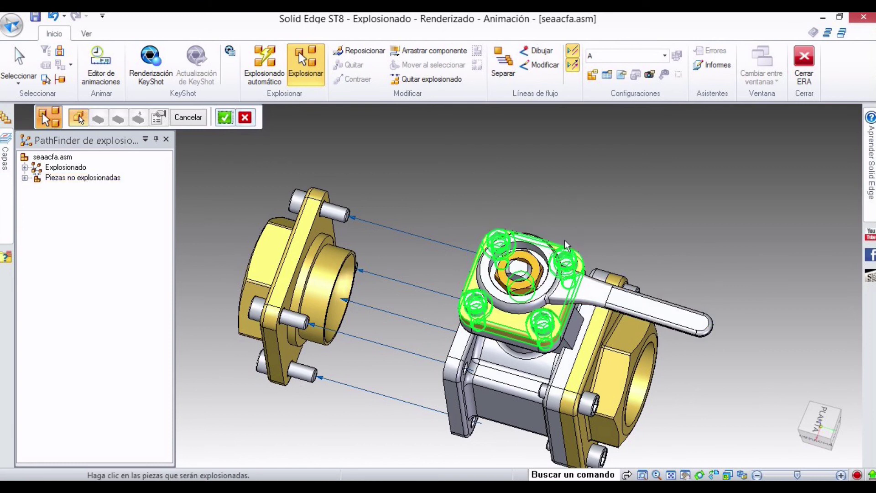
click(557, 281)
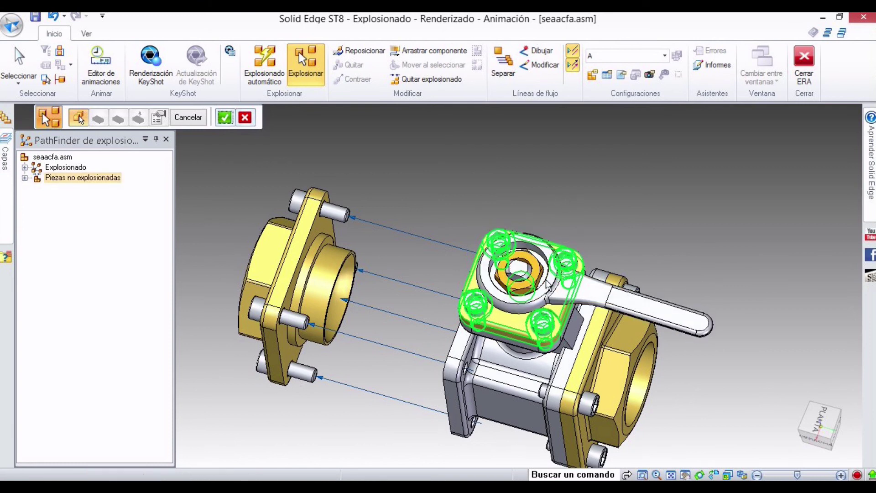
click(518, 264)
middle_drag(424, 279, 427, 212)
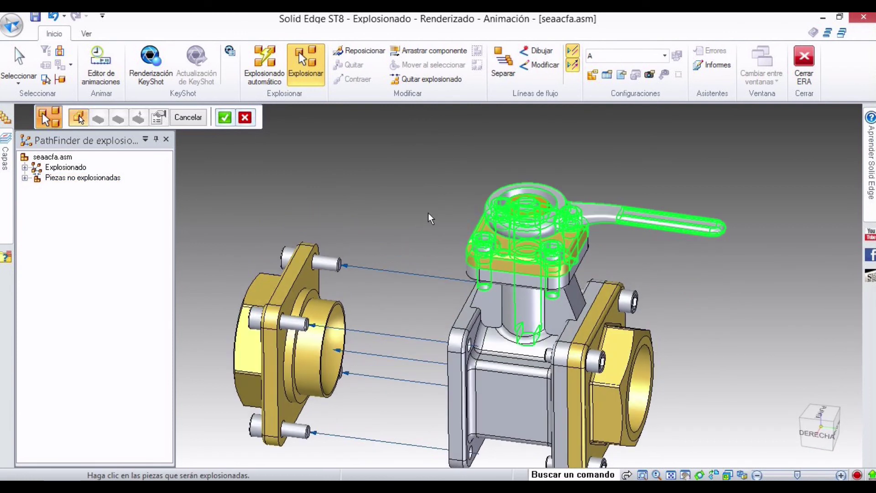
scroll(447, 286, down, 3)
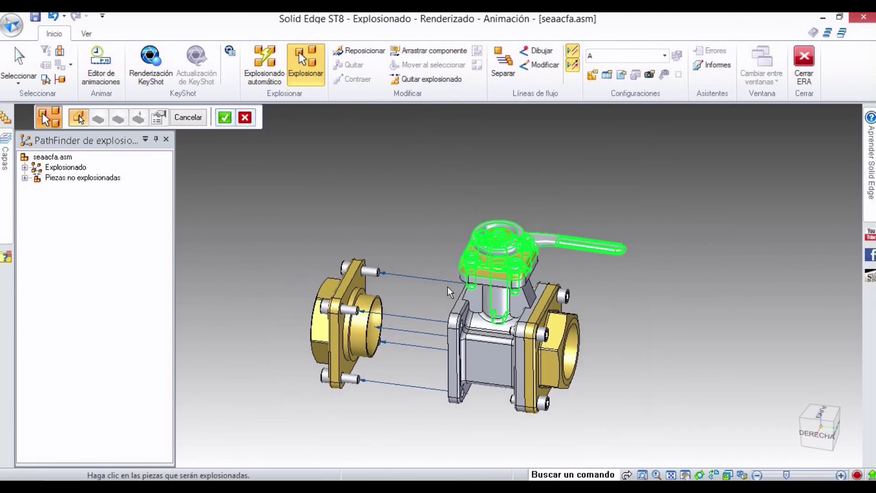
click(224, 118)
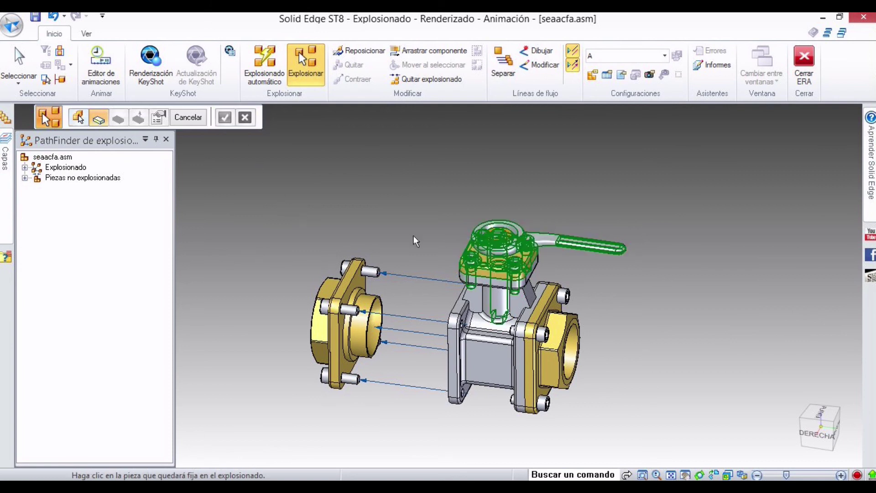
- Set Body01 as the stationary part, its upper flange face as the reference, and the explode direction upward
shift+middle_drag(418, 254, 412, 280)
click(461, 319)
click(462, 300)
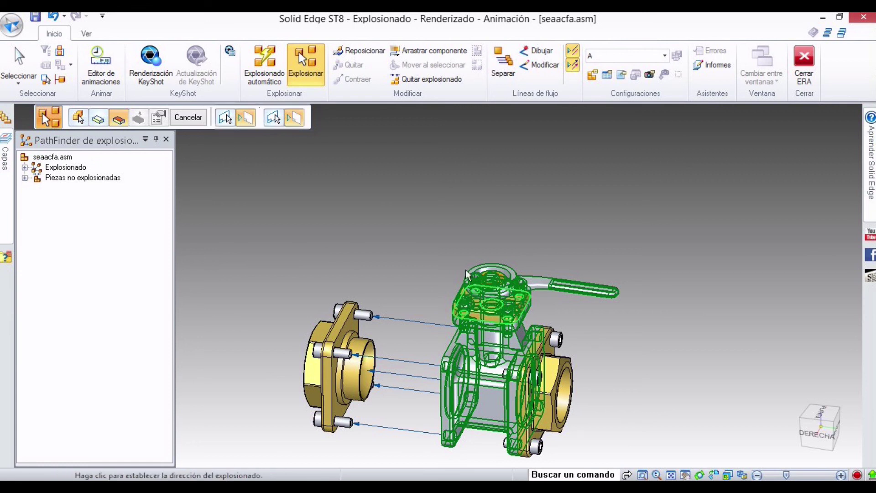
click(462, 210)
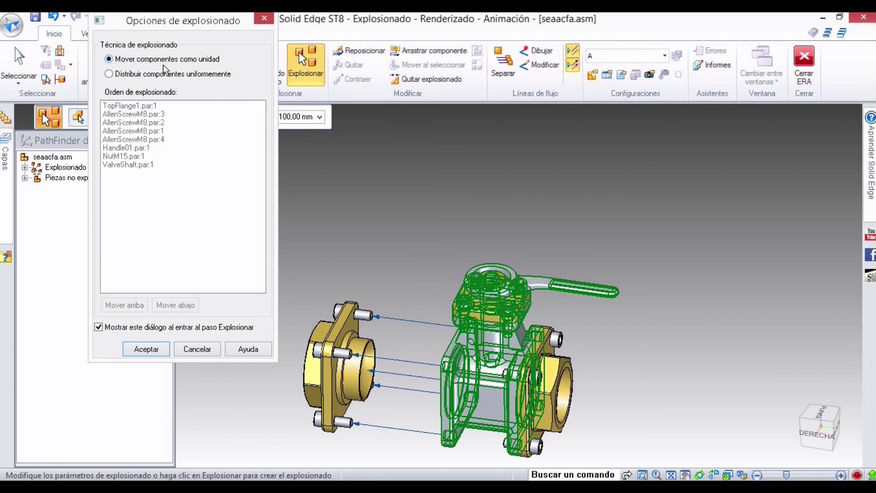
- Choose to distribute the components uniformly and move NutM15 to the first place in the explode order
click(153, 76)
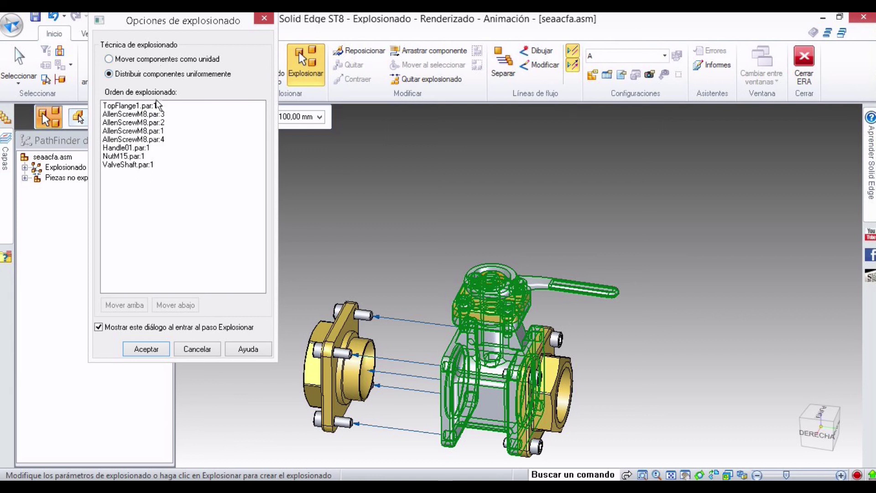
click(130, 157)
click(141, 305)
click(140, 304)
click(141, 304)
click(141, 305)
click(141, 305)
click(141, 304)
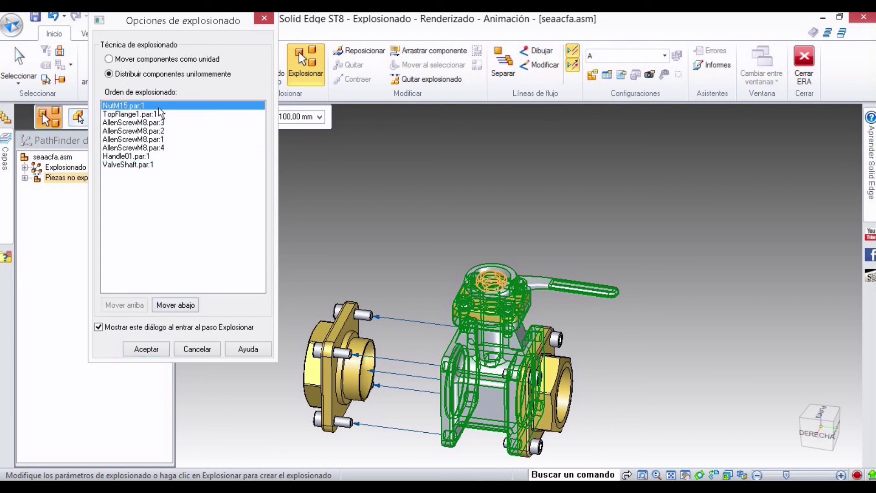
click(146, 349)
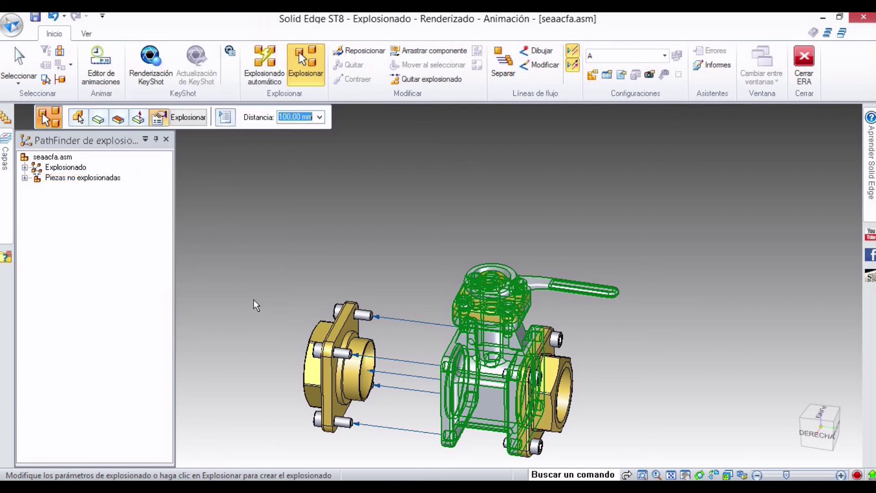
- Explode the upper valve components with a distance of 100 mm, finish the explosion and leave the explode command
click(188, 117)
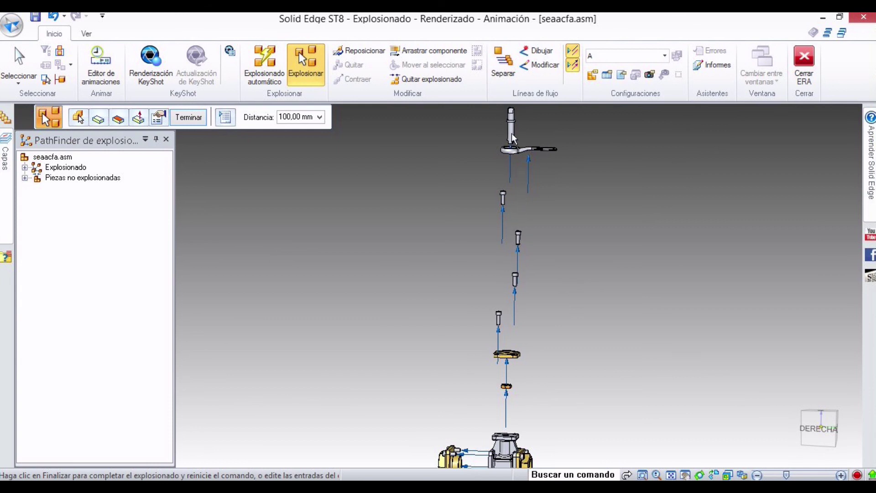
middle_drag(562, 322, 533, 424)
scroll(541, 364, up, 3)
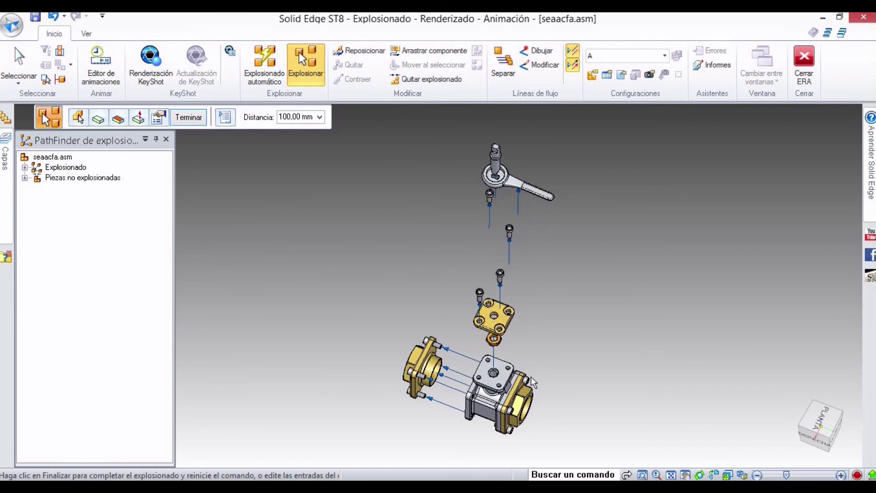
mouse_move(545, 387)
middle_down()
mouse_move(543, 360)
mouse_move(543, 377)
middle_up()
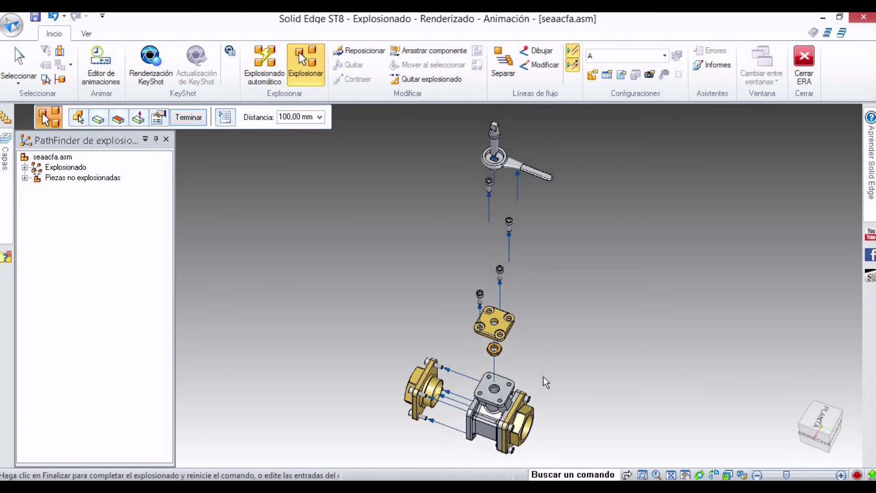
click(189, 121)
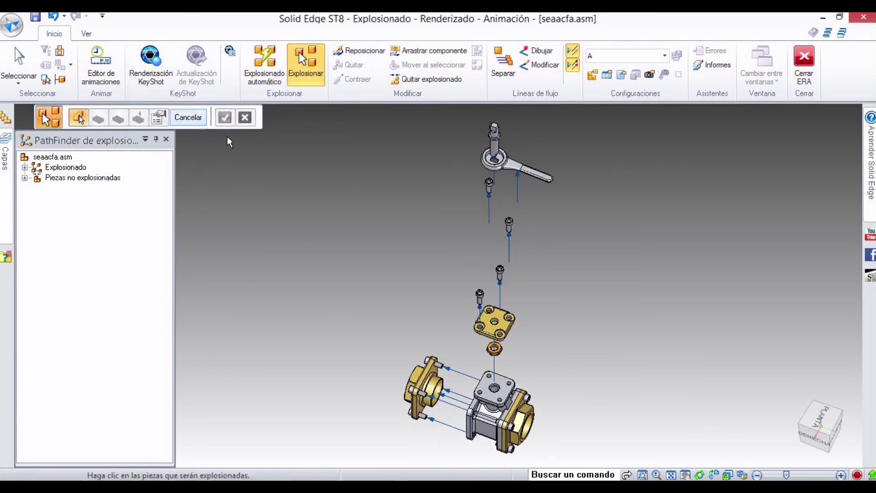
click(191, 120)
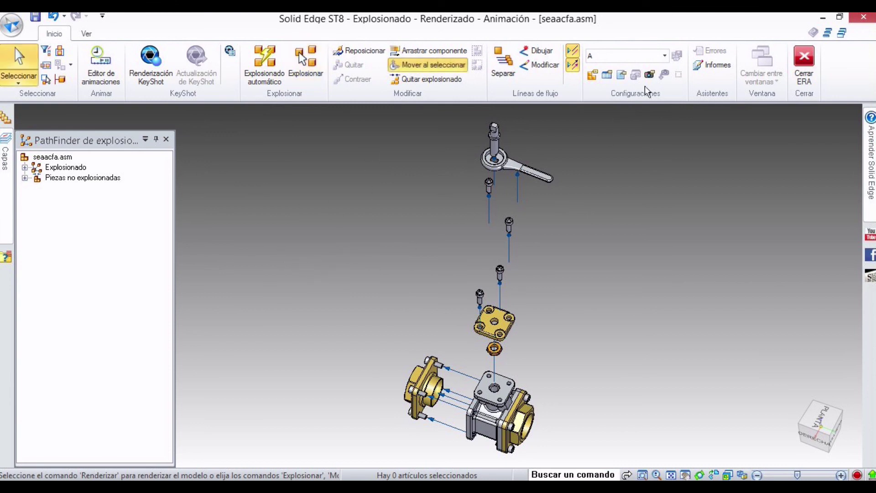
- Review the list of display configurations and close it with configuration A selected
click(664, 56)
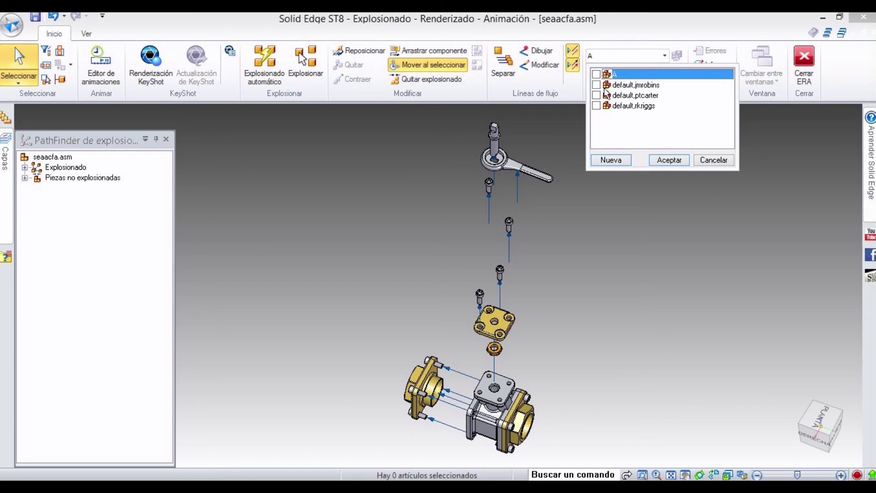
click(669, 160)
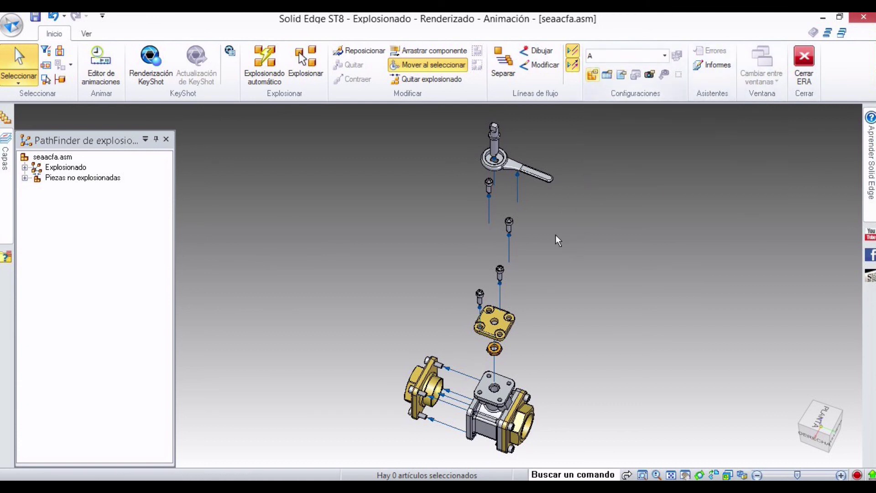
middle_drag(540, 308, 564, 367)
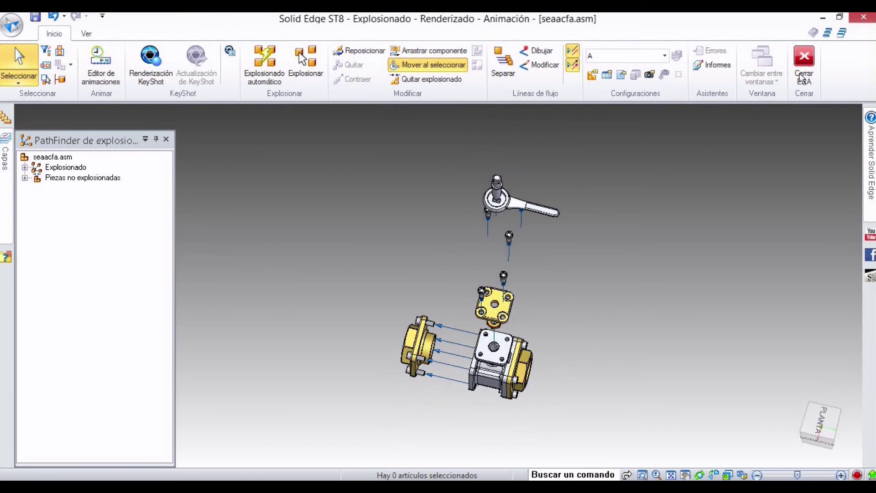